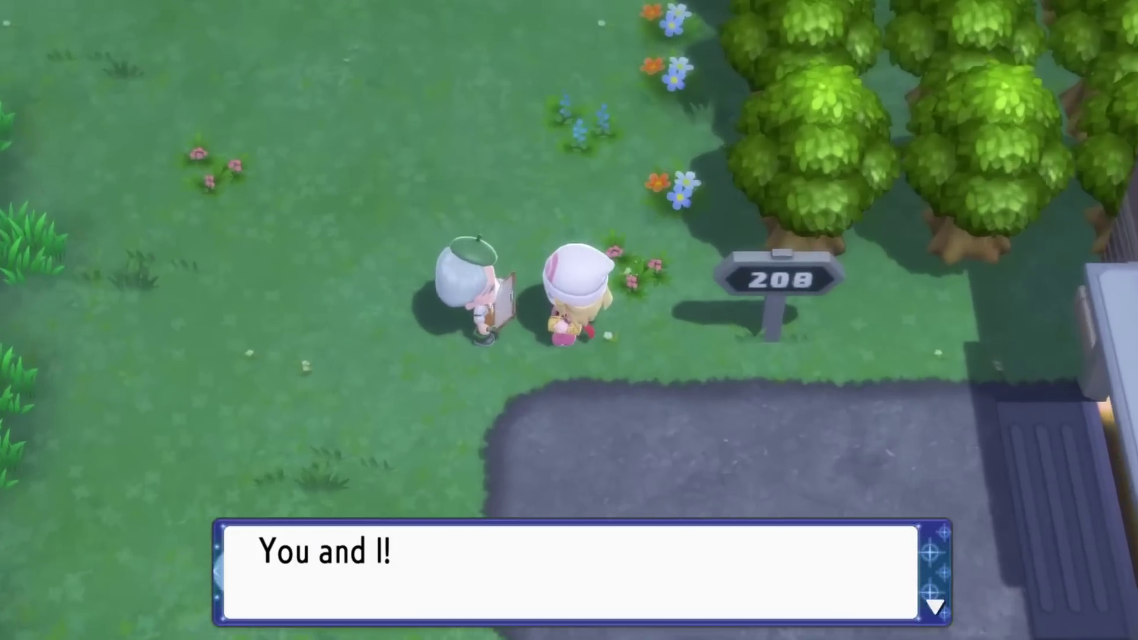
Leave the gameplay and open the Pokémon Y overlay PSD with a white rectangle over its top screen
{"action": "key", "text": "Return"}
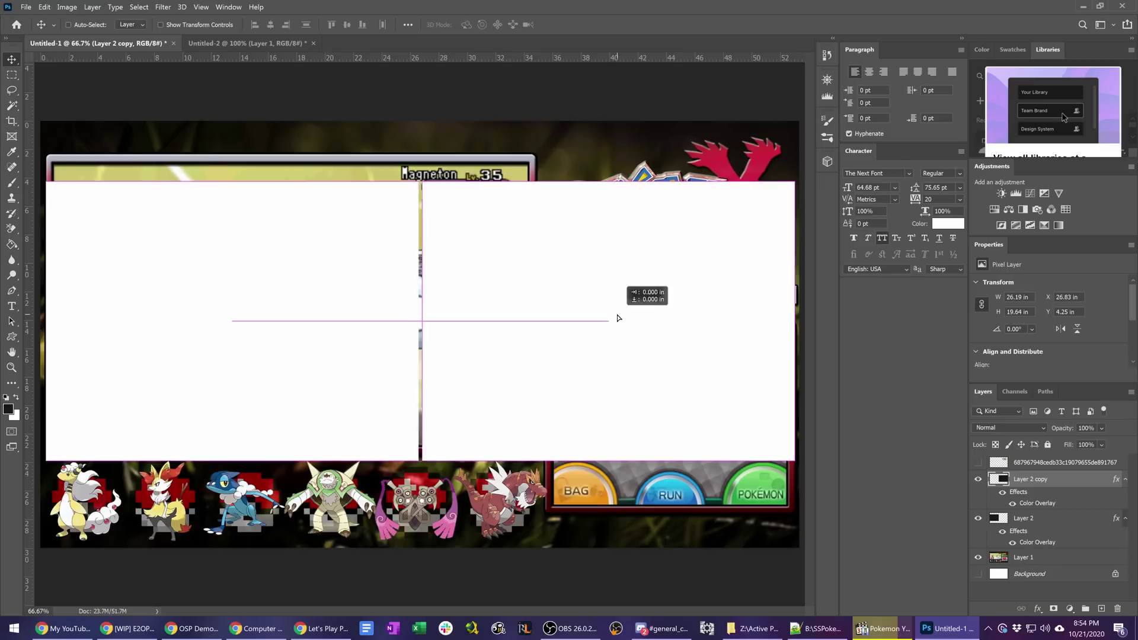
Add a new canvas guide and move the Pokémon logo to the top-left corner
{"action": "left_click", "coordinate": [201, 6]}
{"action": "left_click", "coordinate": [284, 330]}
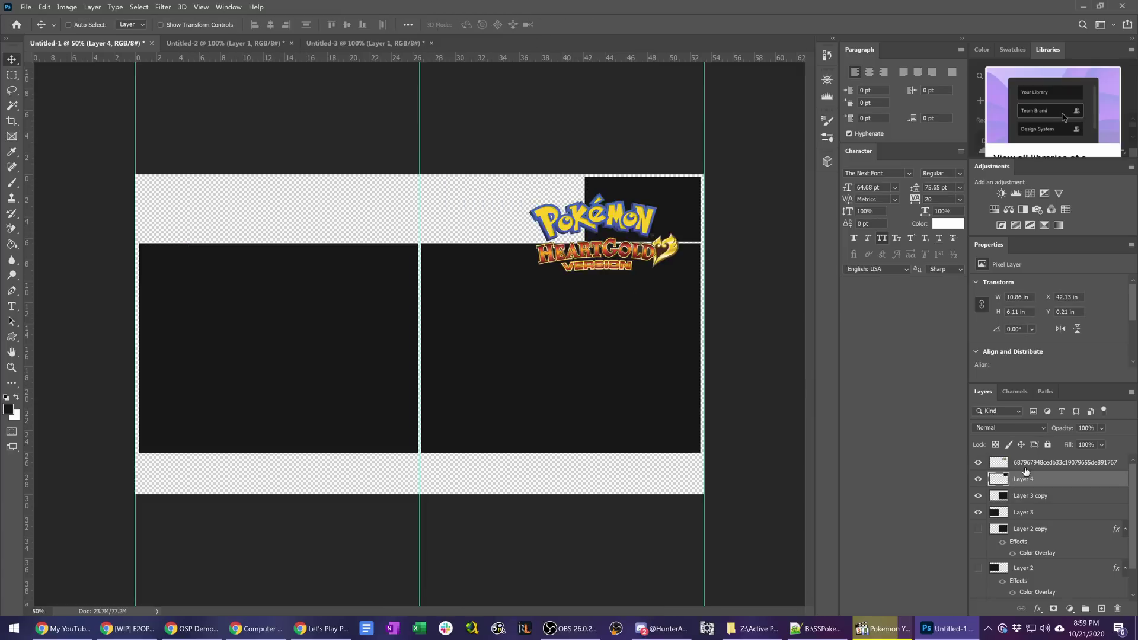
{"action": "left_click", "coordinate": [1026, 462]}
{"action": "left_click_drag", "start_coordinate": [697, 275], "coordinate": [290, 248]}
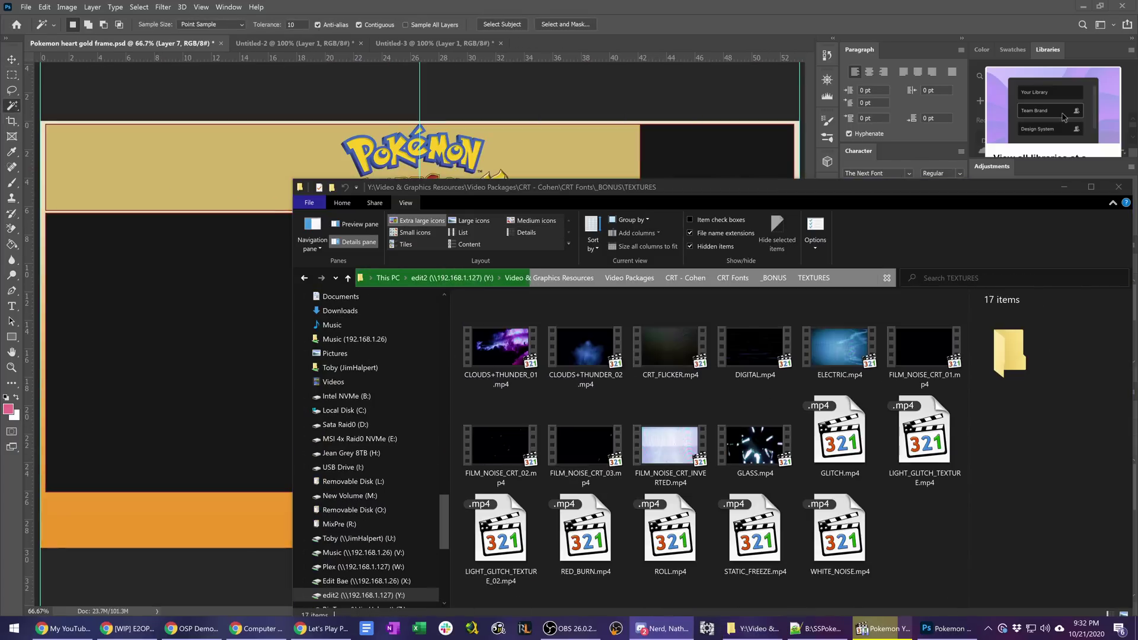
Blend the CRT noise texture in Soft Light and place a rotated geometric pattern over the banner
{"action": "double_click", "coordinate": [522, 444]}
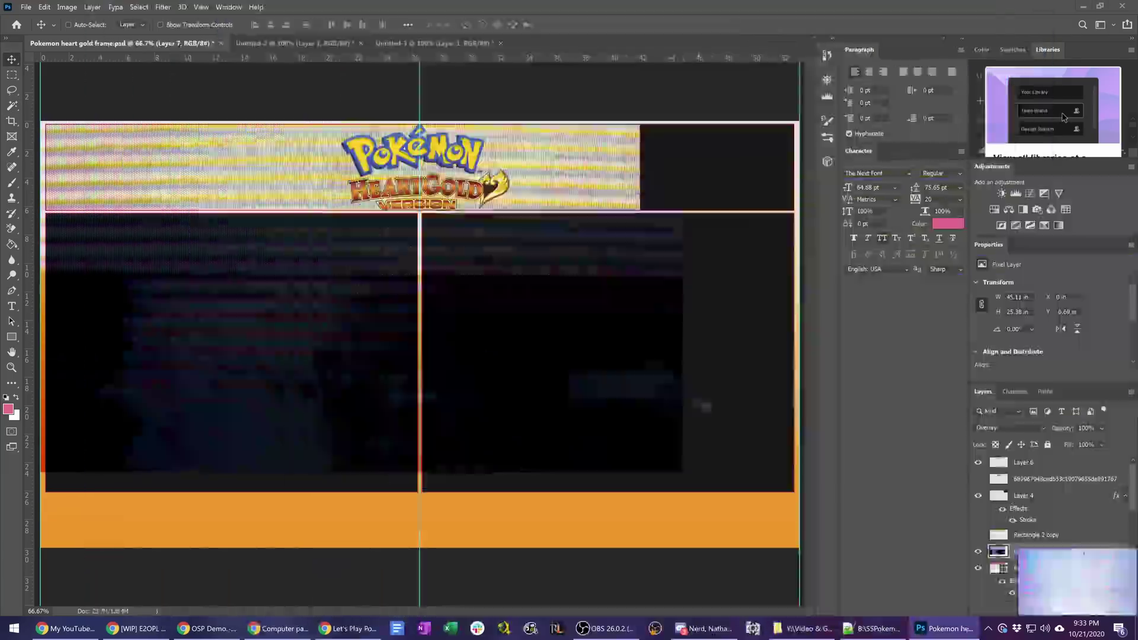
{"action": "left_click", "coordinate": [1008, 428]}
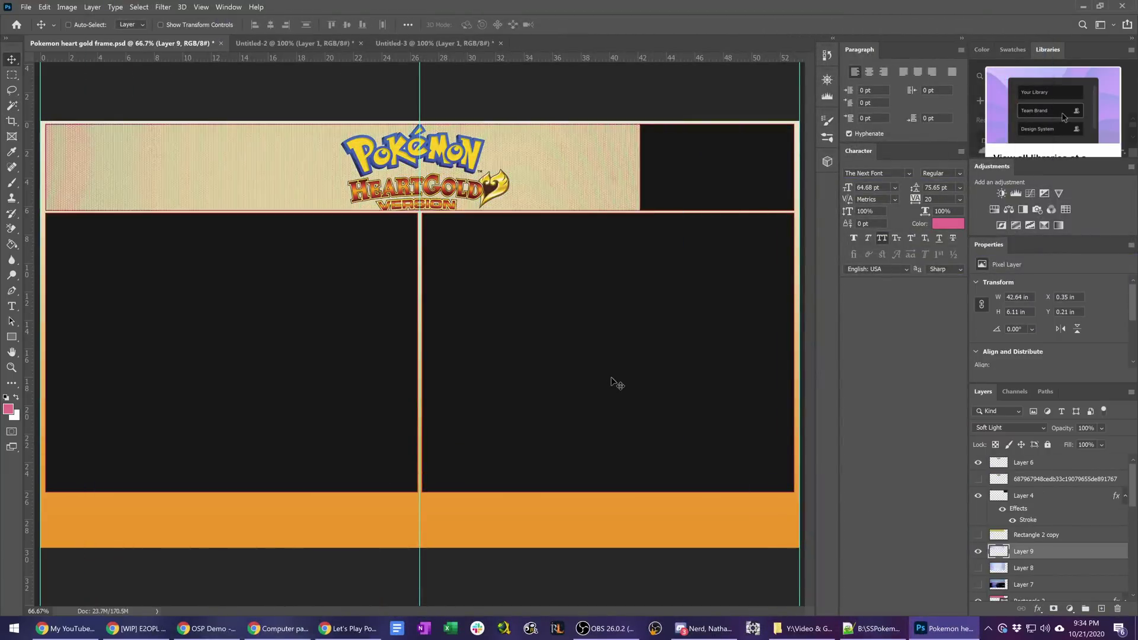
{"action": "left_click", "coordinate": [1007, 428]}
{"action": "left_click", "coordinate": [1007, 471]}
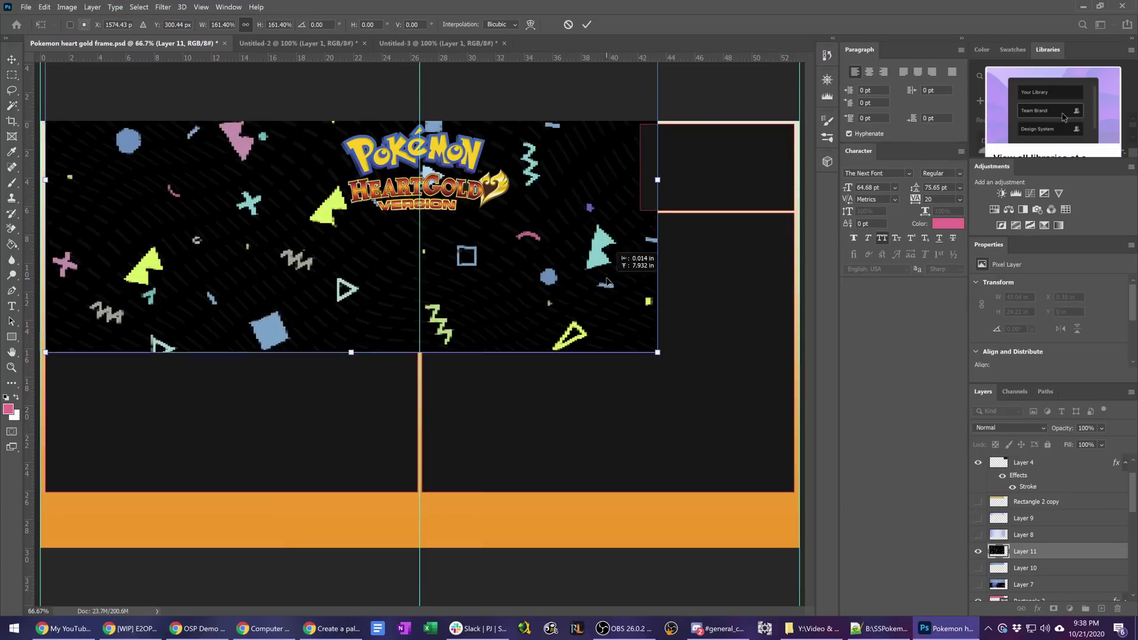
{"action": "left_click_drag", "start_coordinate": [606, 282], "coordinate": [602, 249]}
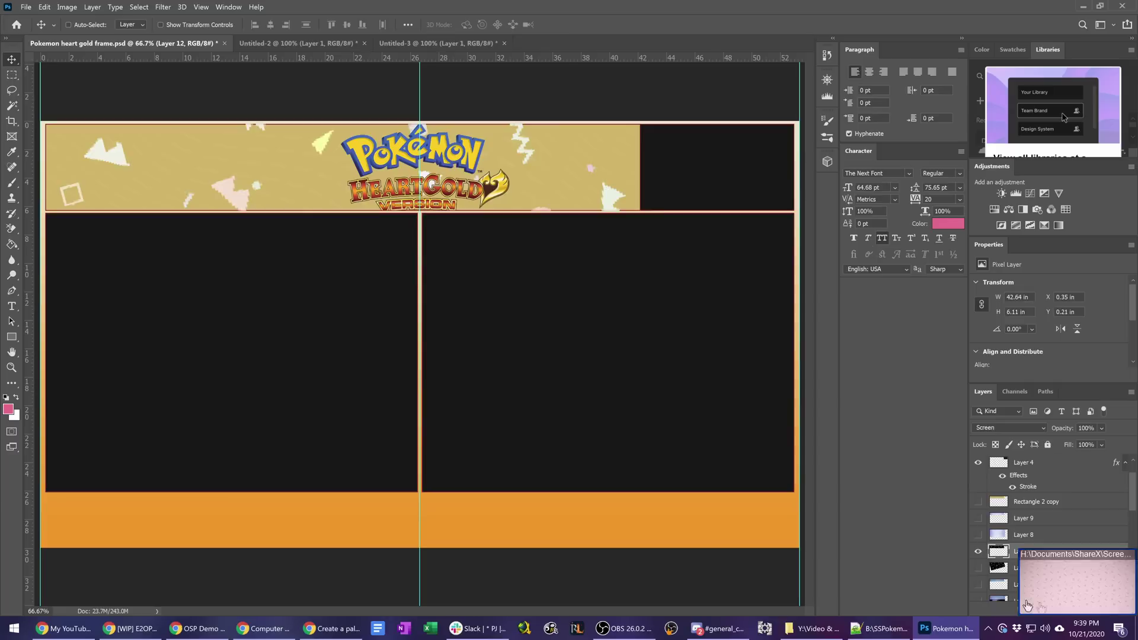
{"action": "left_click_drag", "start_coordinate": [1027, 604], "coordinate": [1027, 595]}
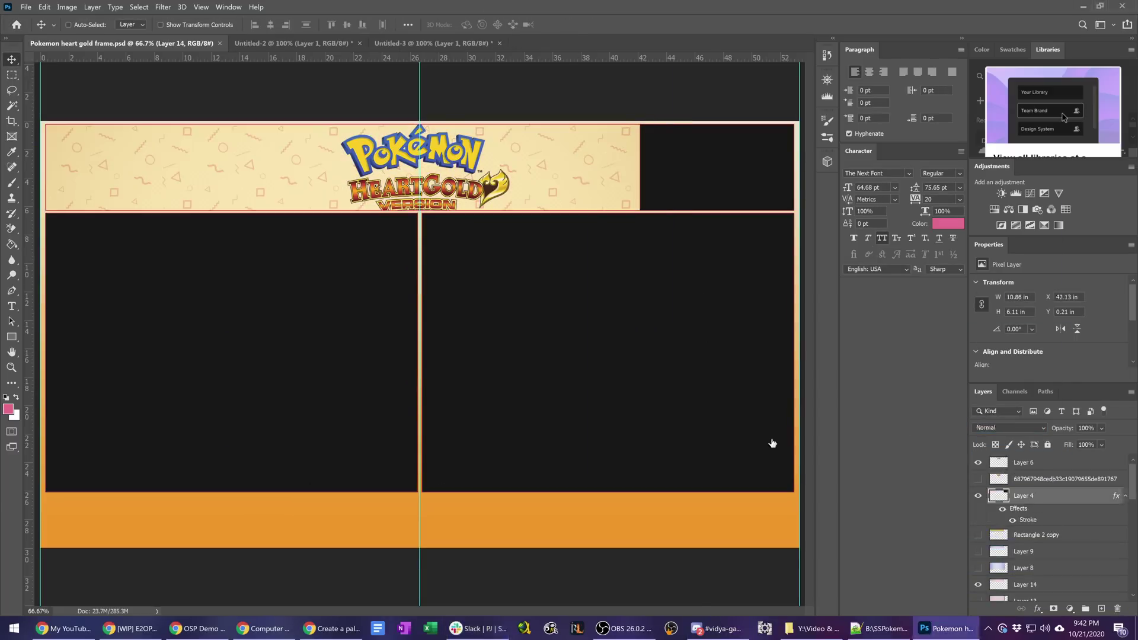
{"action": "scroll", "coordinate": [1070, 542], "scroll_direction": "up", "scroll_amount": 3}
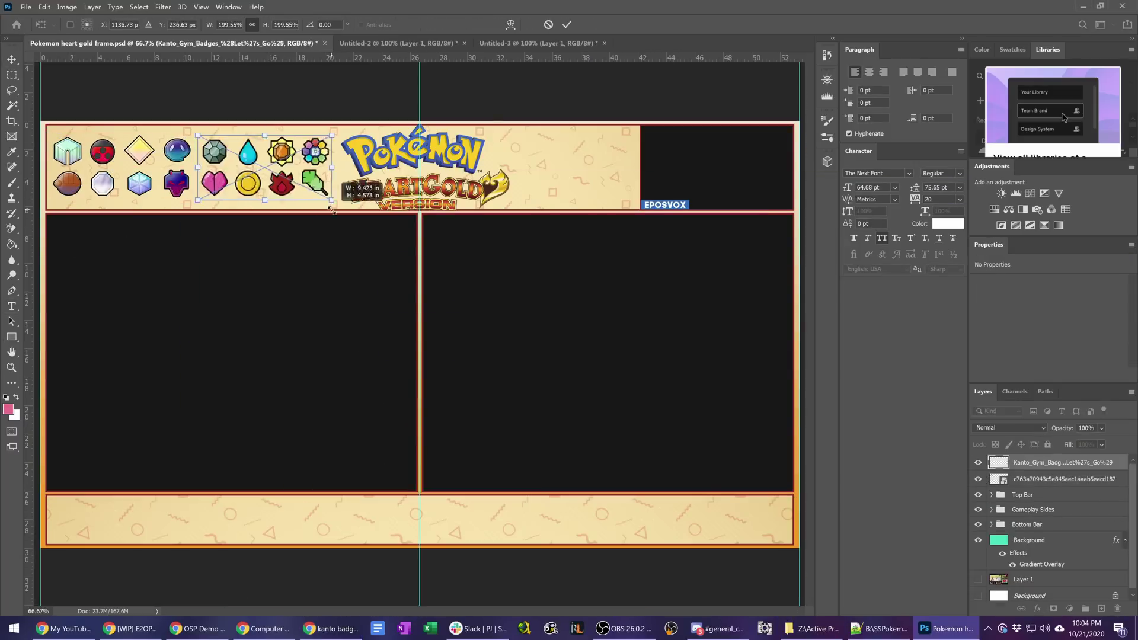
Commit the Kanto badges image and erase the party strip's black box with the Background Eraser
{"action": "key", "text": "ctrl+minus"}
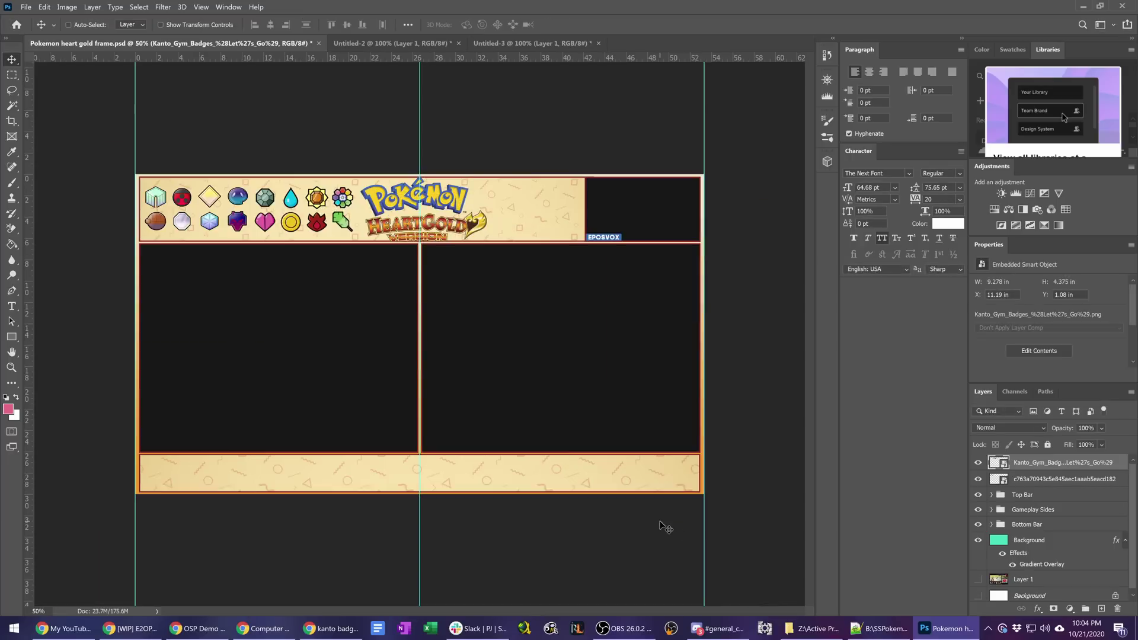
{"action": "key", "text": "Return"}
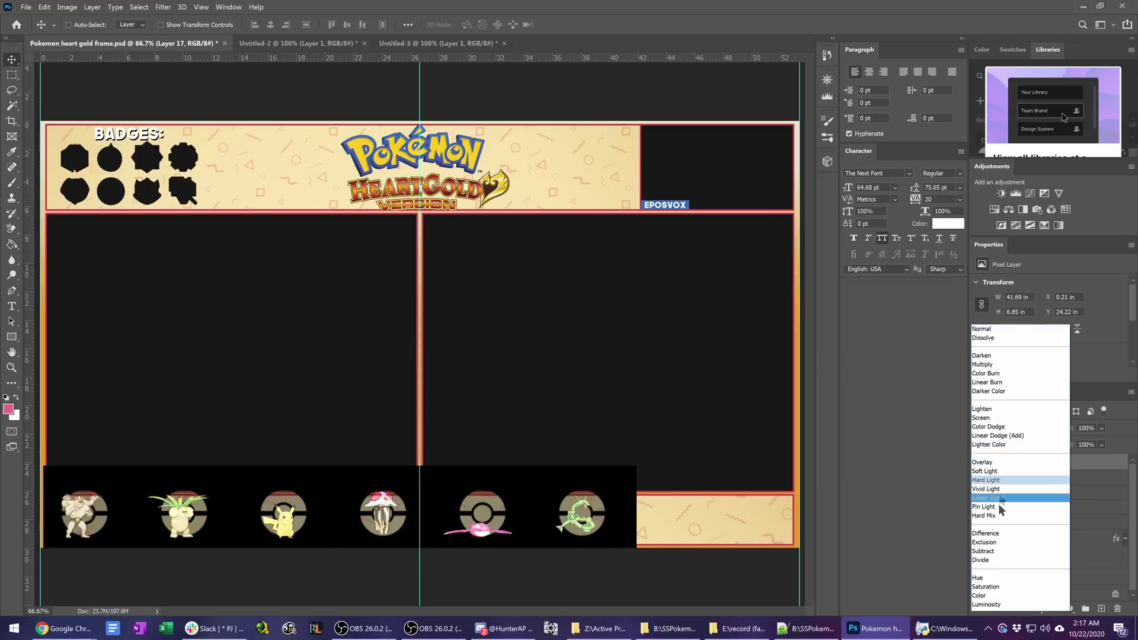
{"action": "key", "text": "Escape"}
{"action": "key", "text": "e"}
{"action": "left_click", "coordinate": [122, 468]}
{"action": "left_click", "coordinate": [450, 486]}
{"action": "key", "text": "v"}
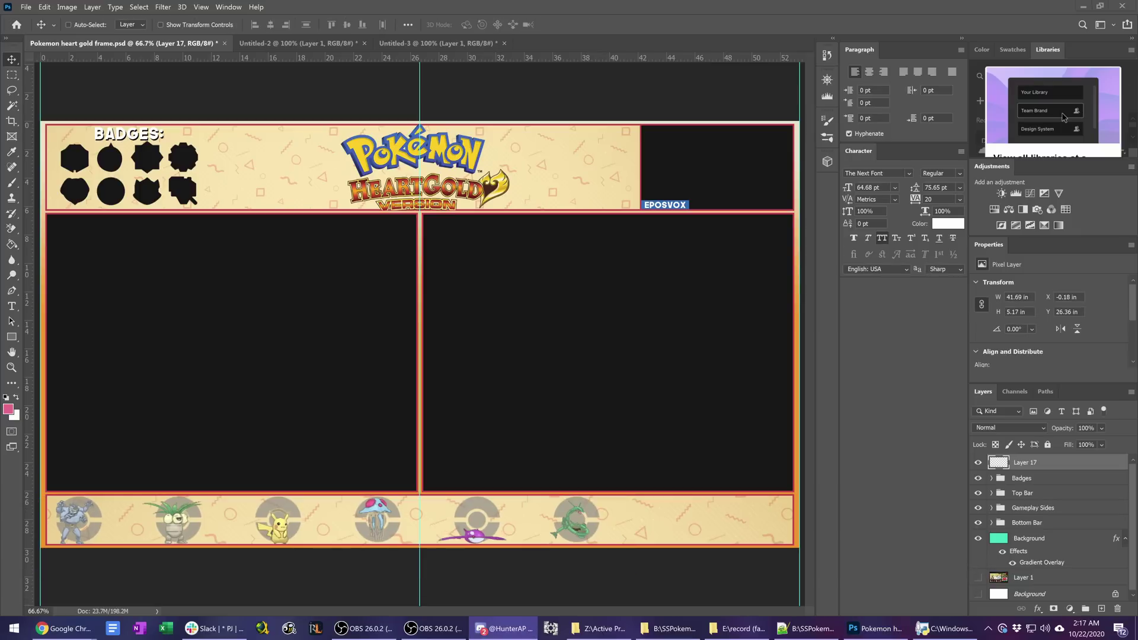
{"action": "key", "text": "alt+Tab"}
{"action": "key", "text": "ctrl+Tab"}
Scroll through the index.css slot and sprite styles, then return to Photoshop
{"action": "key", "text": "ctrl+Tab"}
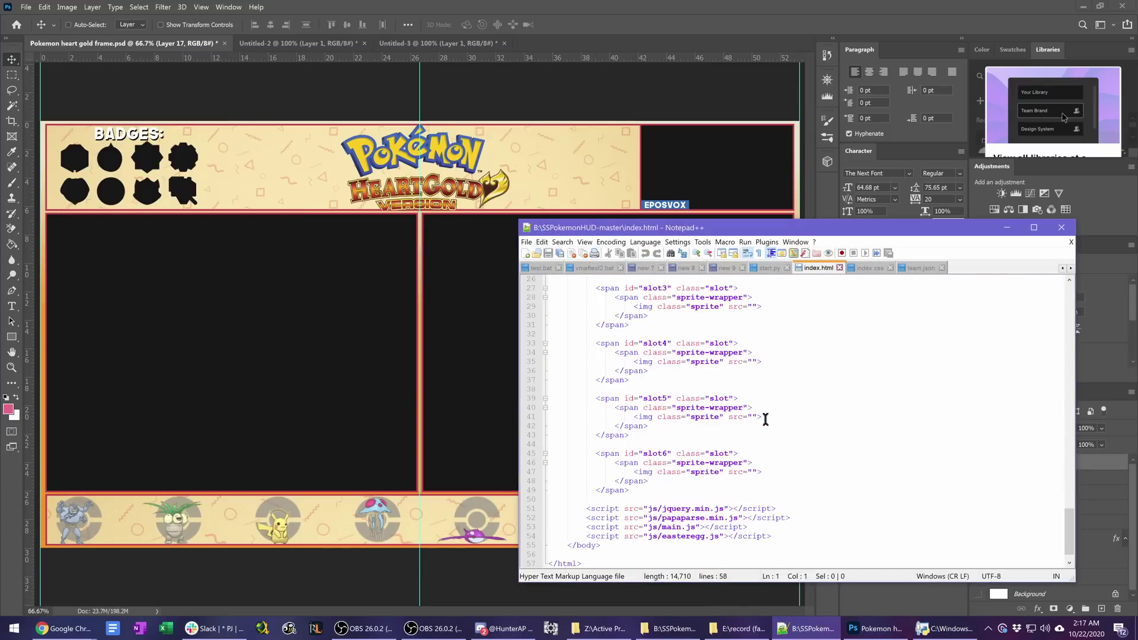
{"action": "scroll", "coordinate": [782, 385], "scroll_direction": "down", "scroll_amount": 1}
{"action": "key", "text": "ctrl+Tab"}
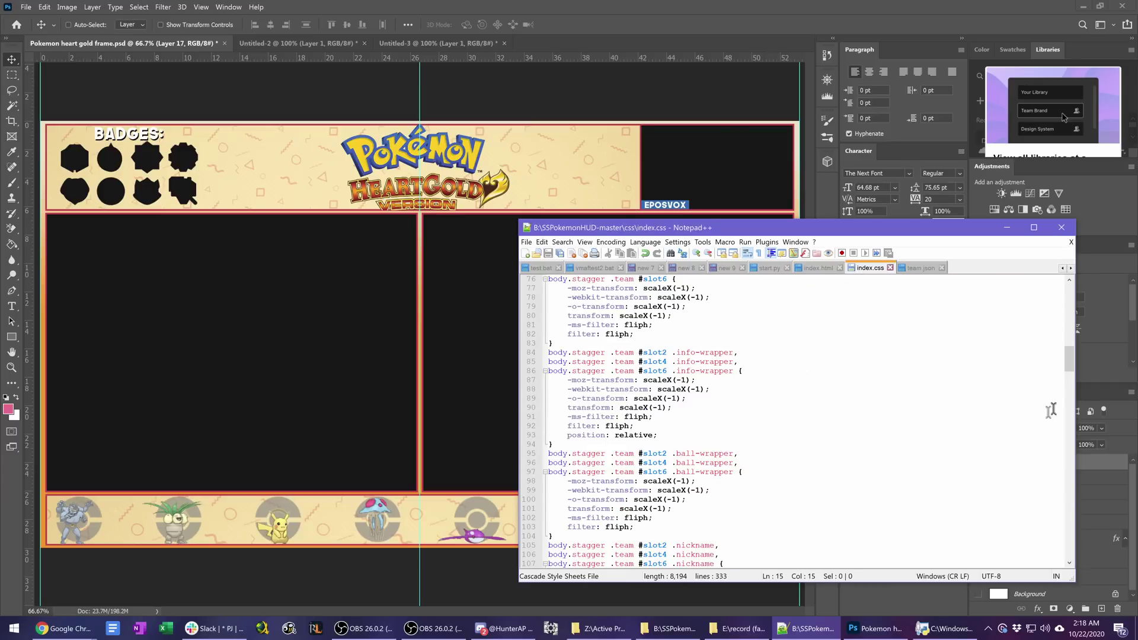
{"action": "left_click_drag", "start_coordinate": [1068, 367], "coordinate": [1070, 294]}
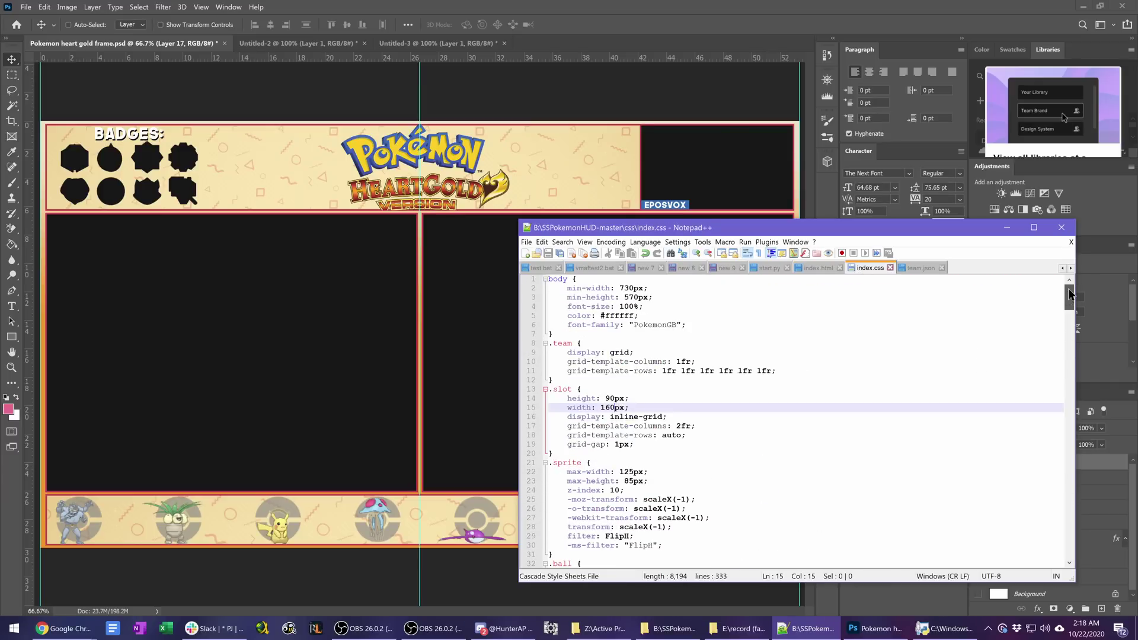
{"action": "scroll", "coordinate": [719, 396], "scroll_direction": "down", "scroll_amount": 6}
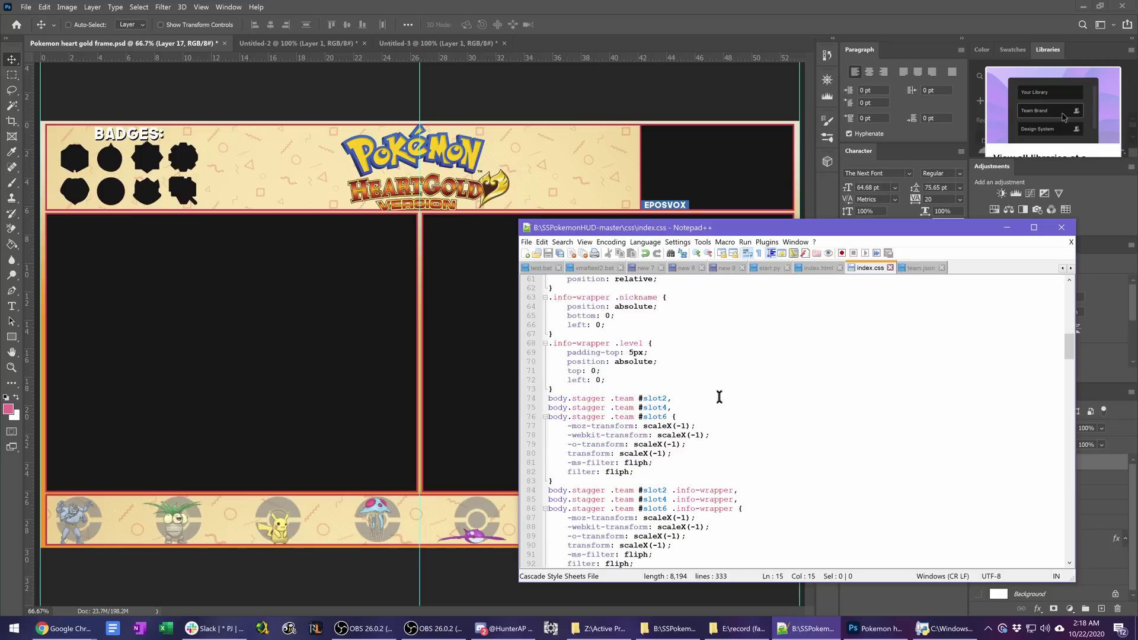
{"action": "scroll", "coordinate": [663, 391], "scroll_direction": "down", "scroll_amount": 2}
{"action": "key", "text": "alt+Tab"}
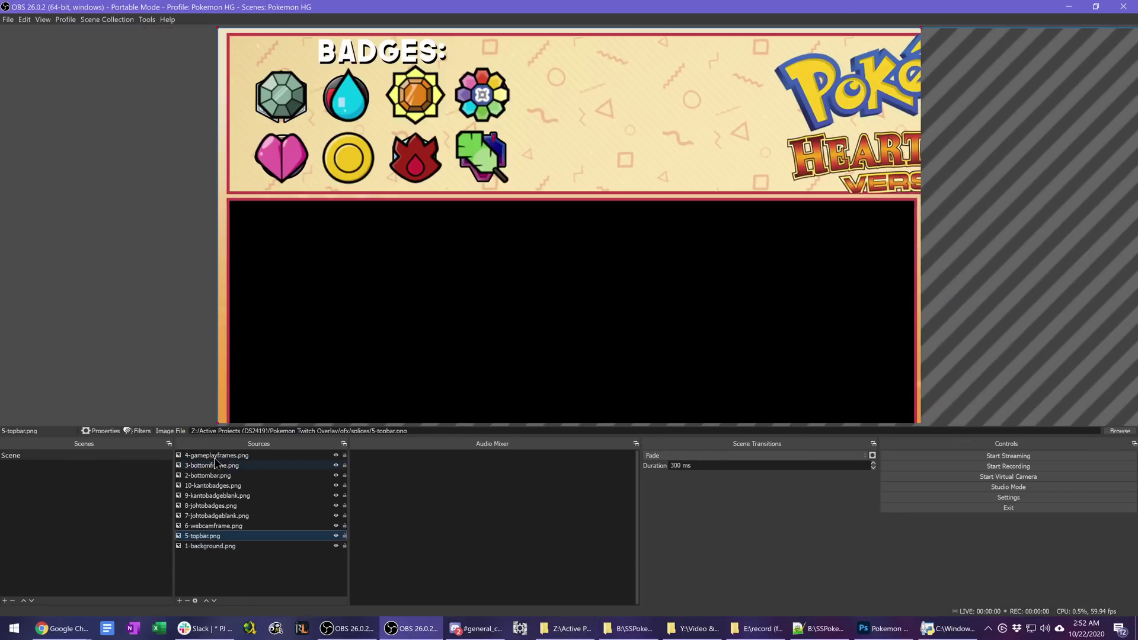
Move the Kanto badge sources to the top and open a badge's transform bounding-box options
{"action": "left_click", "coordinate": [268, 562]}
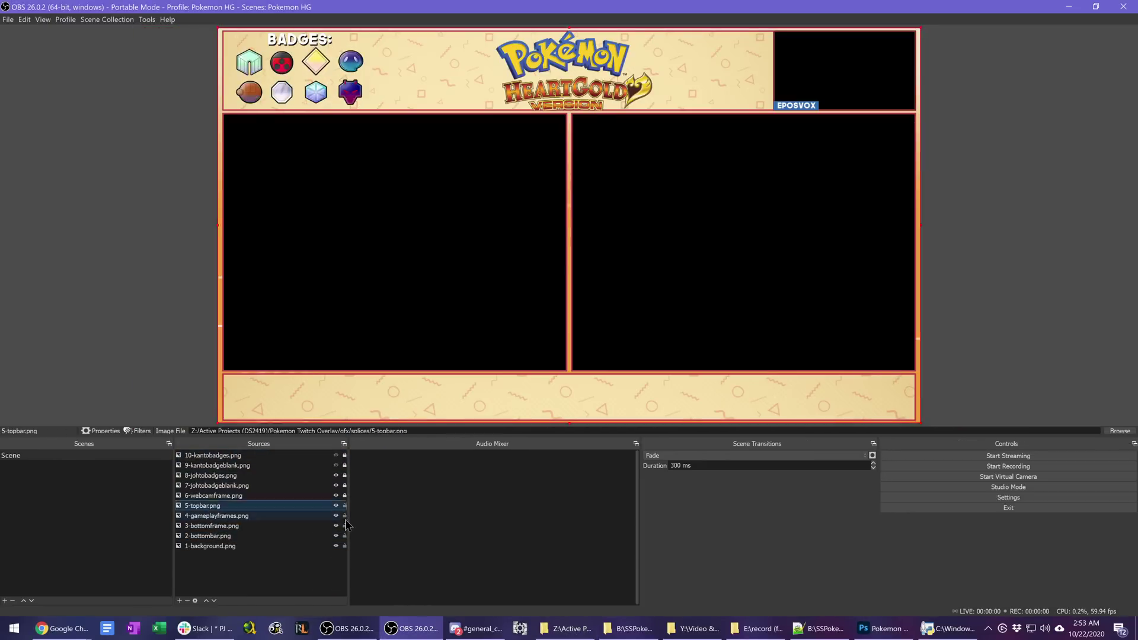
{"action": "left_click_drag", "start_coordinate": [248, 481], "coordinate": [310, 534]}
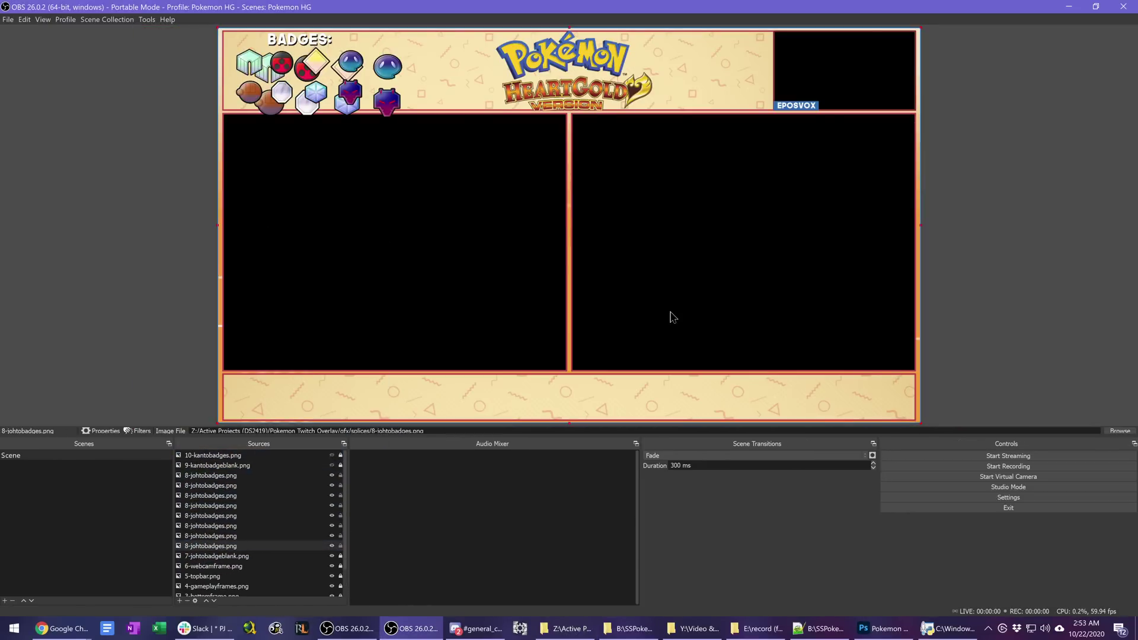
{"action": "right_click", "coordinate": [297, 546]}
{"action": "left_click", "coordinate": [469, 299]}
{"action": "left_click", "coordinate": [637, 313]}
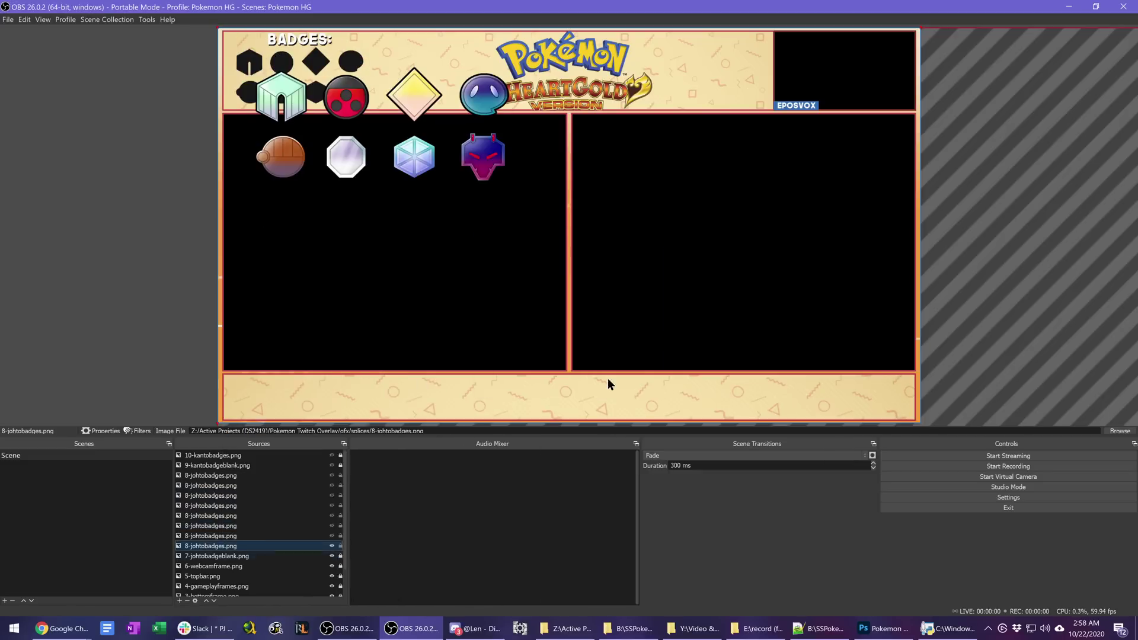
Export the blank badges with the BADGES: label as a transparent PNG-24 via Save for Web
{"action": "left_click", "coordinate": [642, 382]}
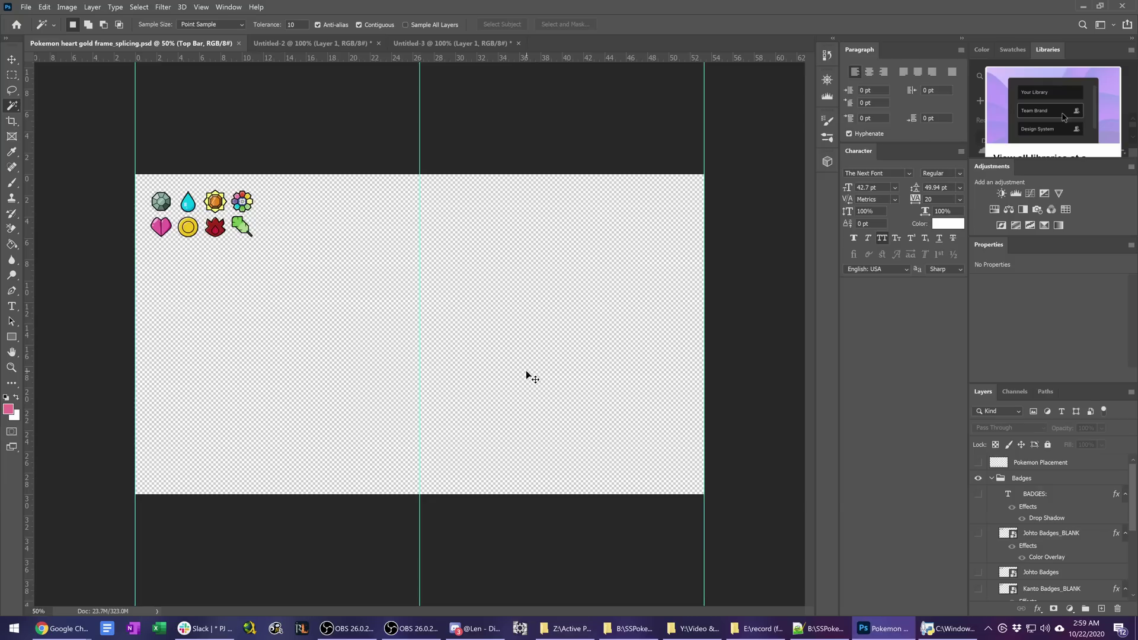
{"action": "key", "text": "ctrl+alt+shift+s"}
{"action": "key", "text": "Return"}
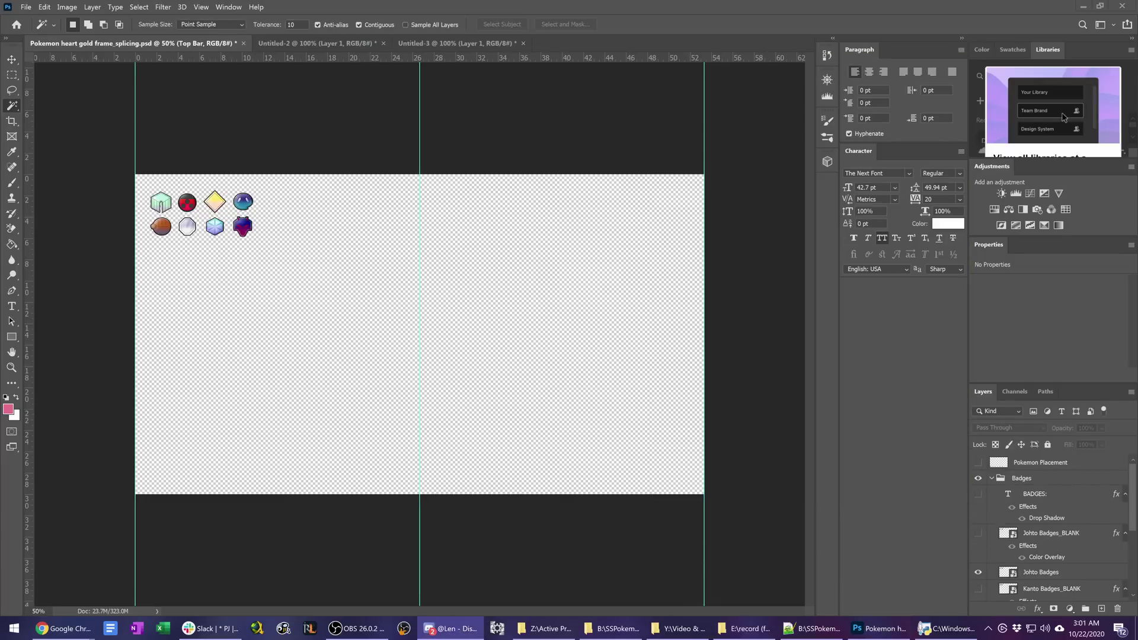
{"action": "key", "text": "alt+Tab"}
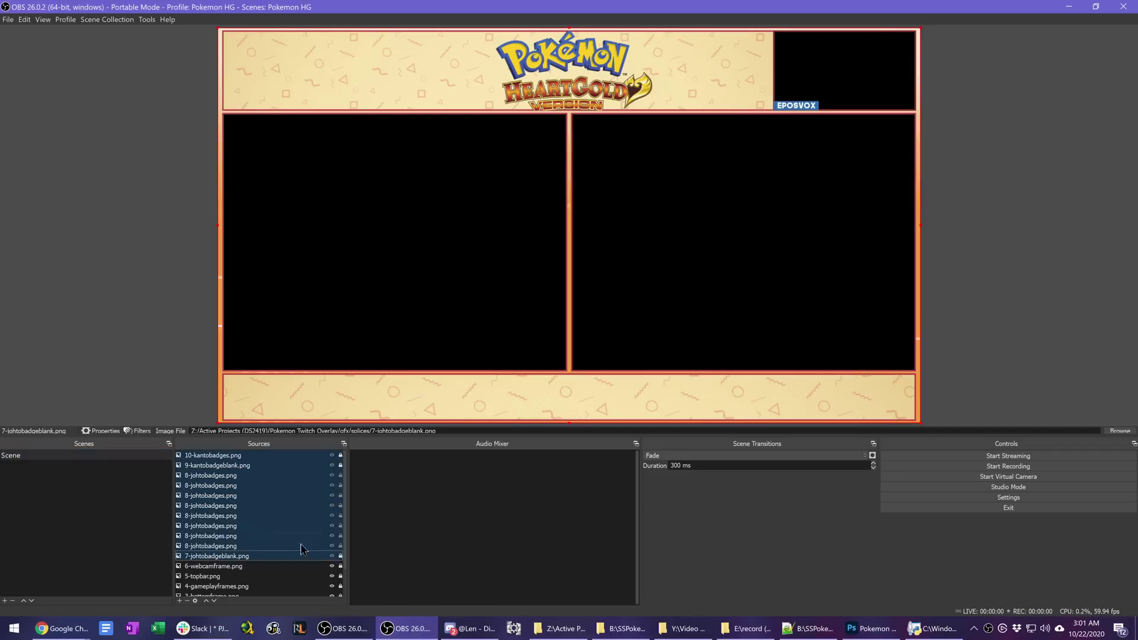
{"action": "left_click", "coordinate": [265, 148]}
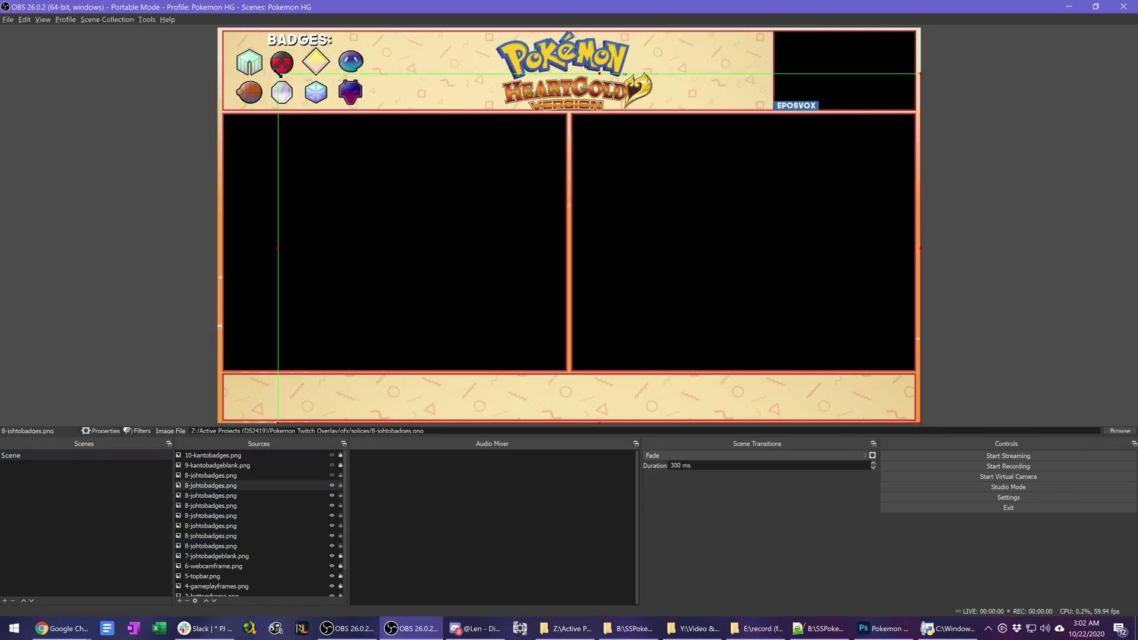
Group the selected Johto badge sources together
{"action": "left_click", "coordinate": [249, 475], "text": "shift"}
{"action": "right_click", "coordinate": [256, 255]}
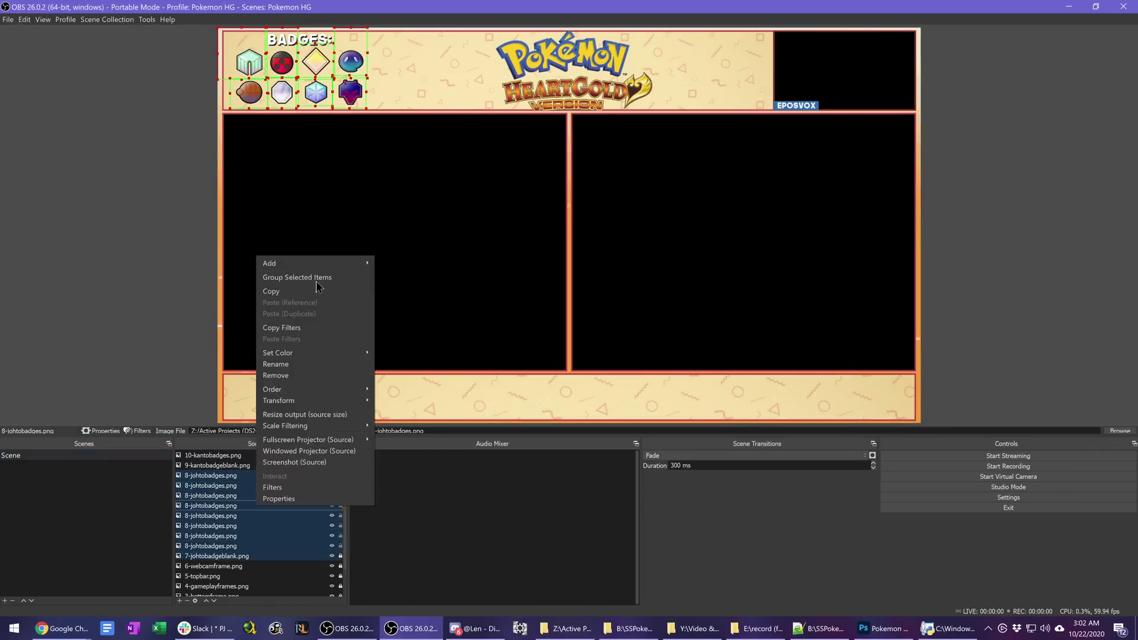
{"action": "left_click", "coordinate": [315, 281]}
Group the Kanto badge sources into a Kanto Badges folder and rename the first badge source
{"action": "left_click", "coordinate": [237, 455]}
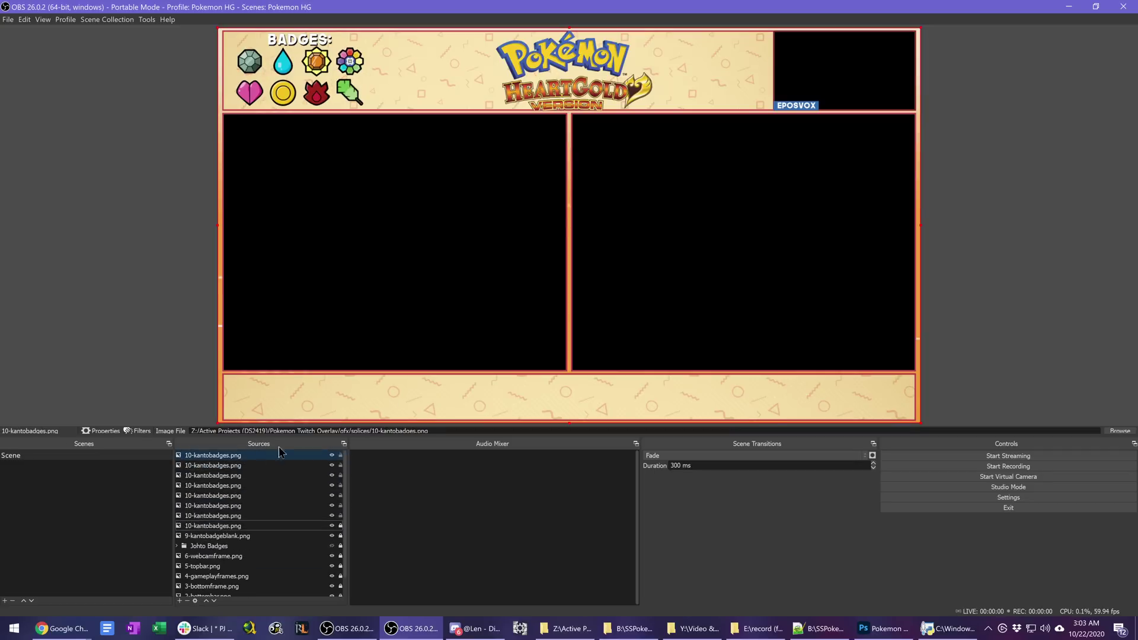
{"action": "left_click", "coordinate": [248, 526], "text": "shift"}
{"action": "right_click", "coordinate": [237, 508]}
{"action": "left_click", "coordinate": [318, 440]}
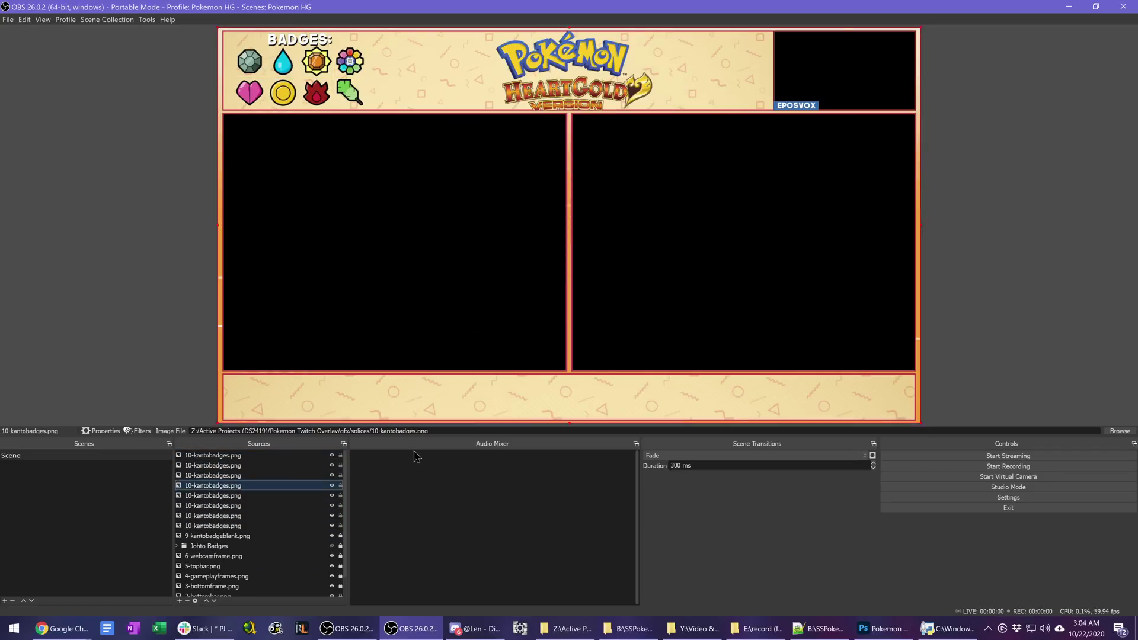
{"action": "left_click", "coordinate": [259, 82]}
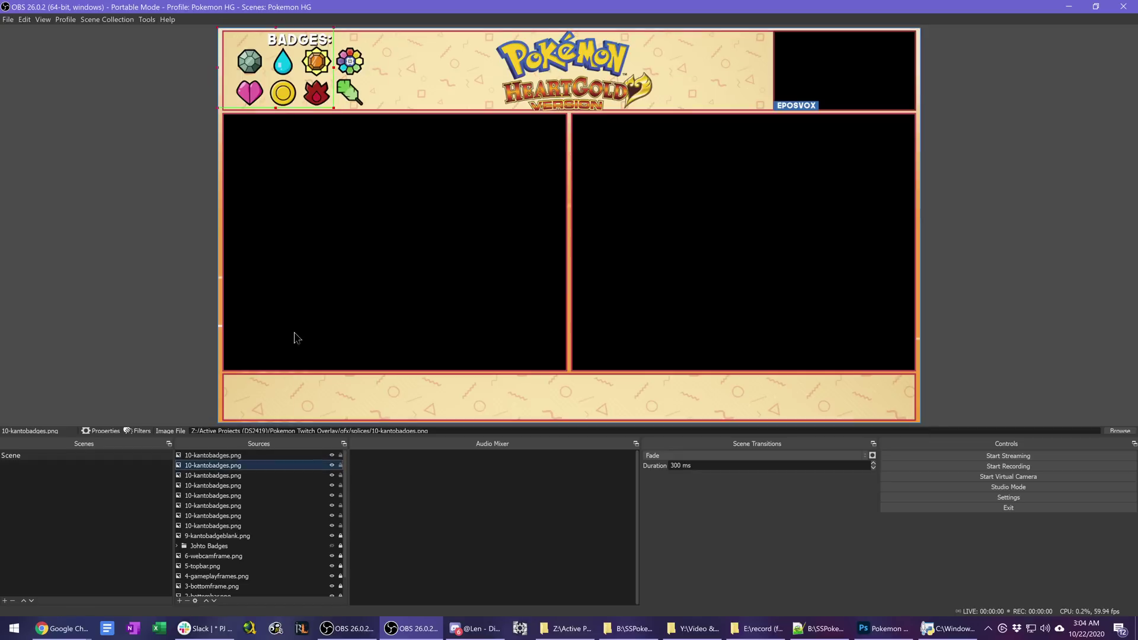
{"action": "right_click", "coordinate": [332, 459]}
{"action": "left_click", "coordinate": [272, 451]}
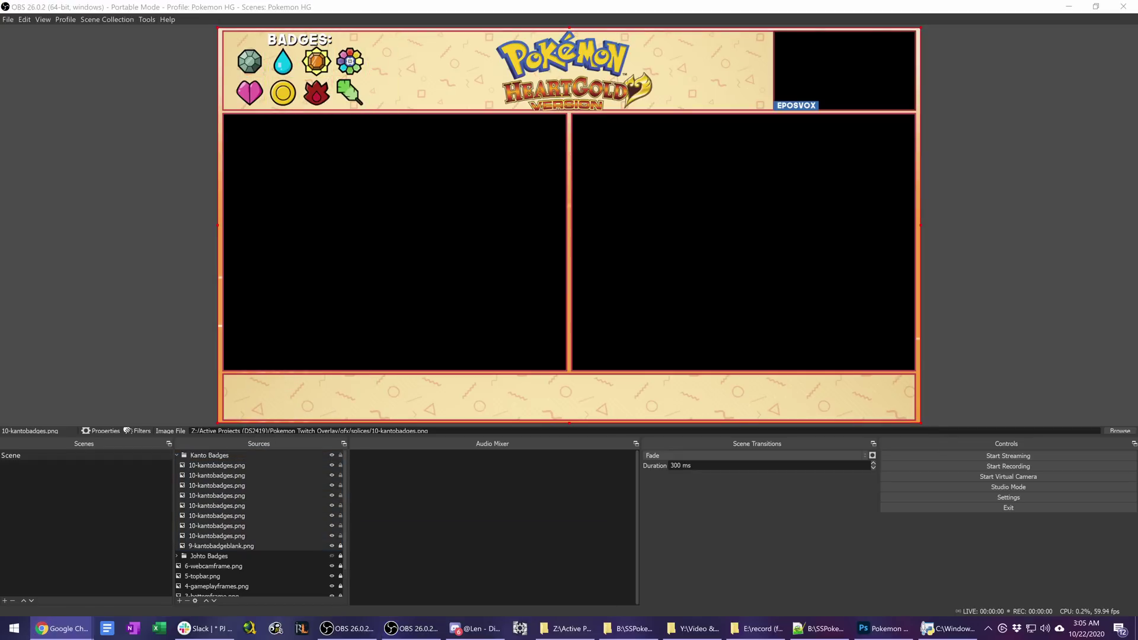
{"action": "left_click", "coordinate": [261, 535]}
{"action": "key", "text": "F2"}
{"action": "type", "text": "1-Boulder"}
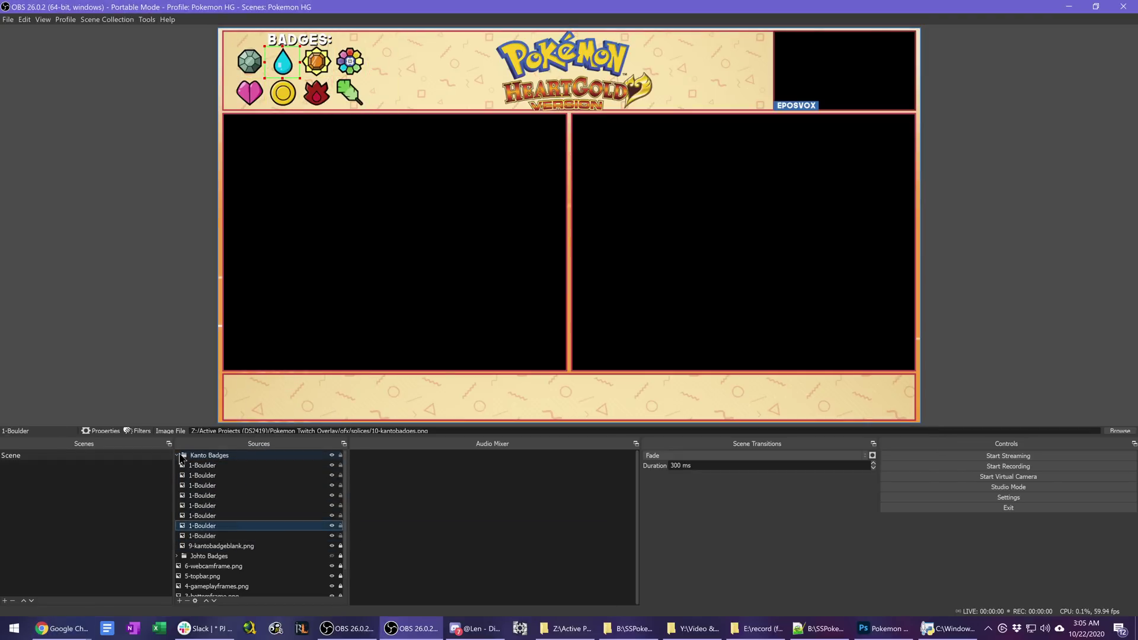
Add a Color Correction filter to the blank Johto badges image
{"action": "left_click", "coordinate": [177, 455]}
{"action": "left_click", "coordinate": [177, 466]}
{"action": "left_click", "coordinate": [332, 466]}
{"action": "left_click", "coordinate": [219, 555]}
{"action": "left_click", "coordinate": [137, 431]}
{"action": "left_click", "coordinate": [452, 417]}
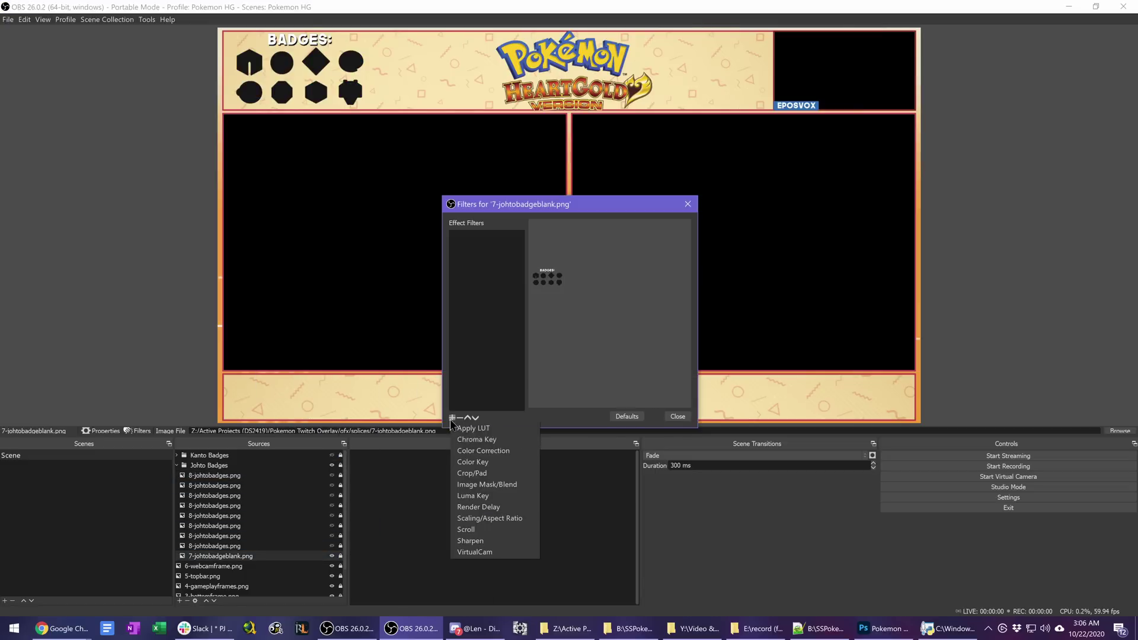
{"action": "left_click", "coordinate": [486, 450]}
{"action": "left_click", "coordinate": [677, 417]}
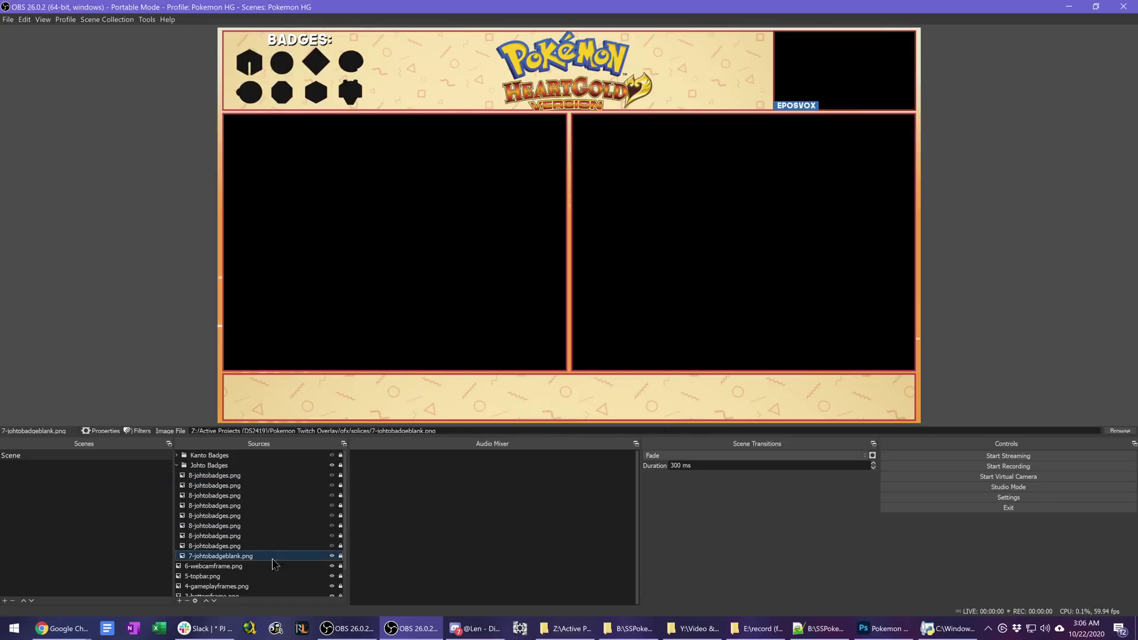
{"action": "right_click", "coordinate": [303, 556]}
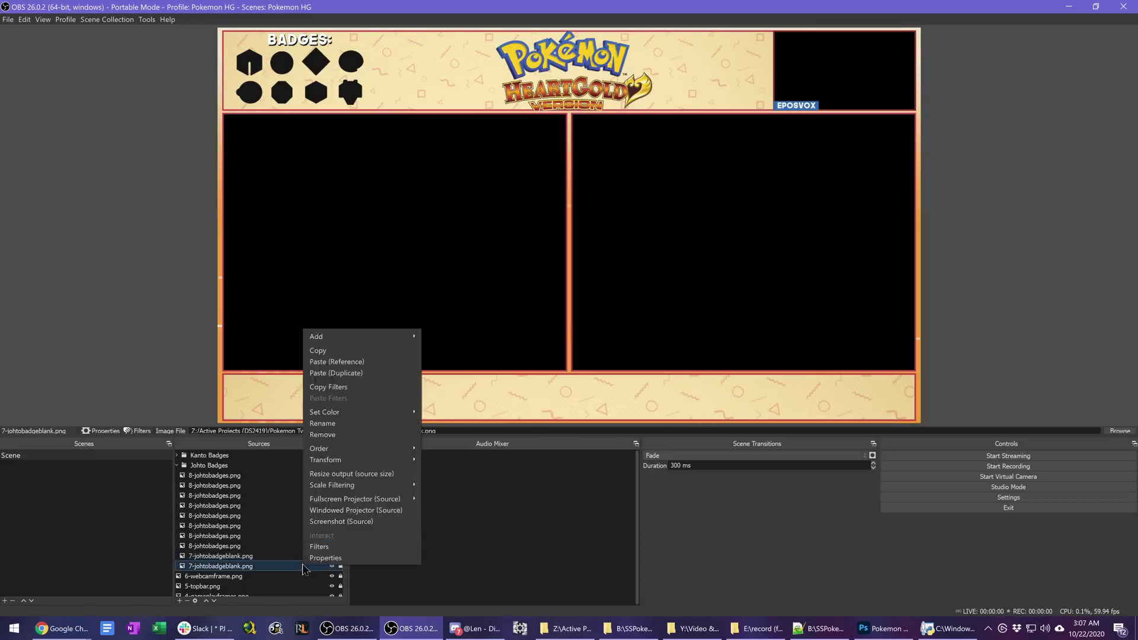
{"action": "left_click", "coordinate": [320, 536]}
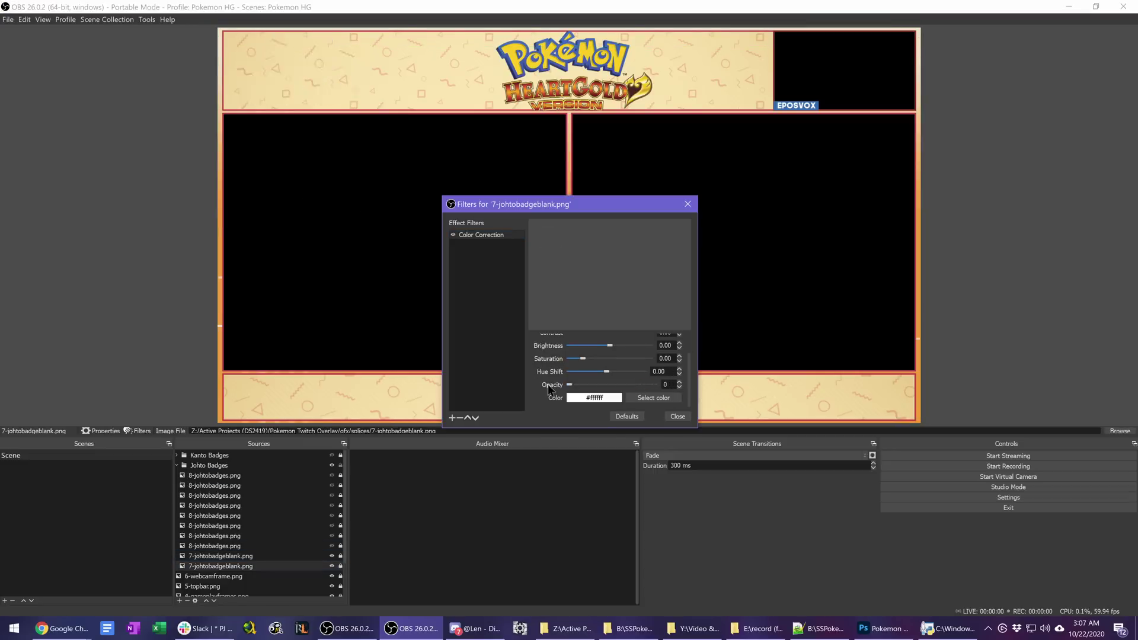
{"action": "left_click", "coordinate": [656, 399]}
{"action": "left_click", "coordinate": [179, 601]}
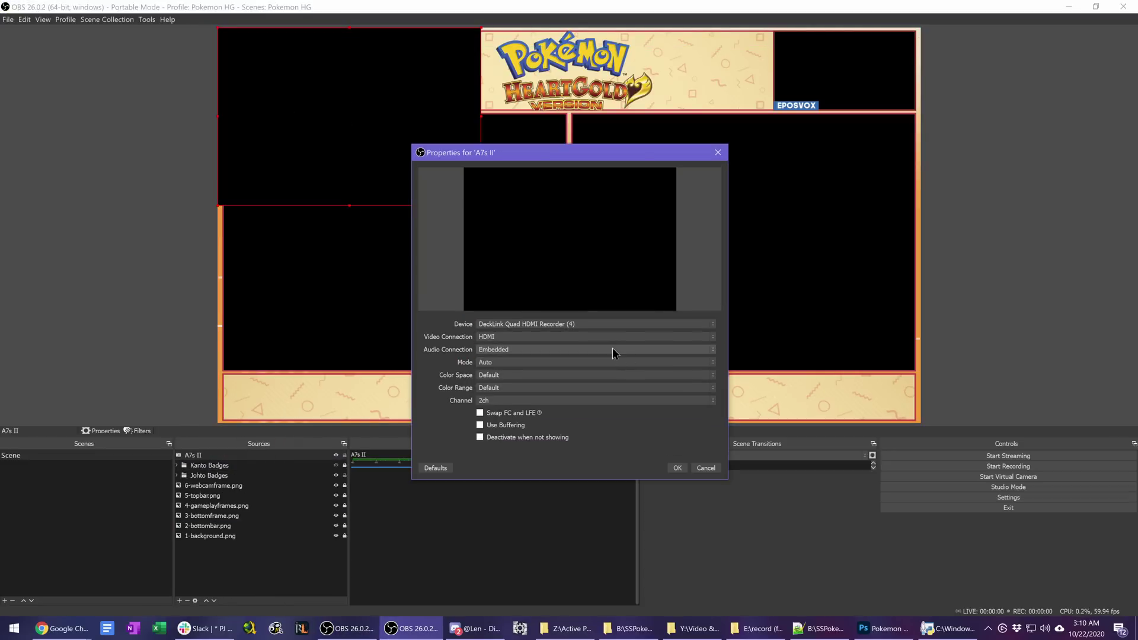
Confirm the A7s II Blackmagic camera properties so the source stays in the scene
{"action": "key", "text": "Return"}
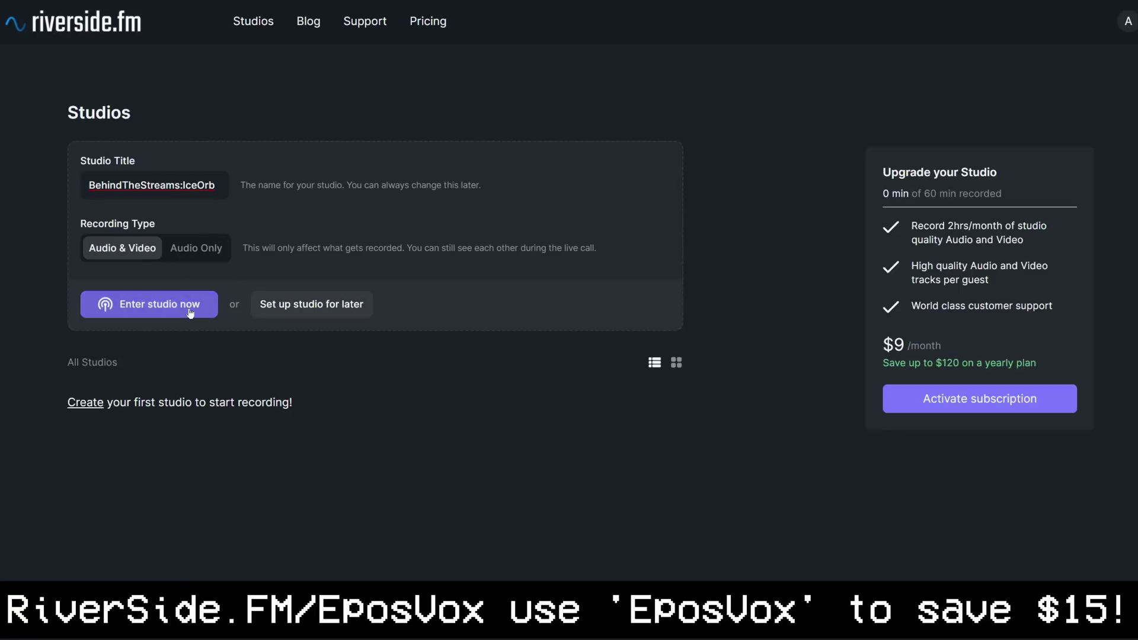
Enter the Riverside studio, record, and continue from track selection to the Design step
{"action": "left_click", "coordinate": [190, 310]}
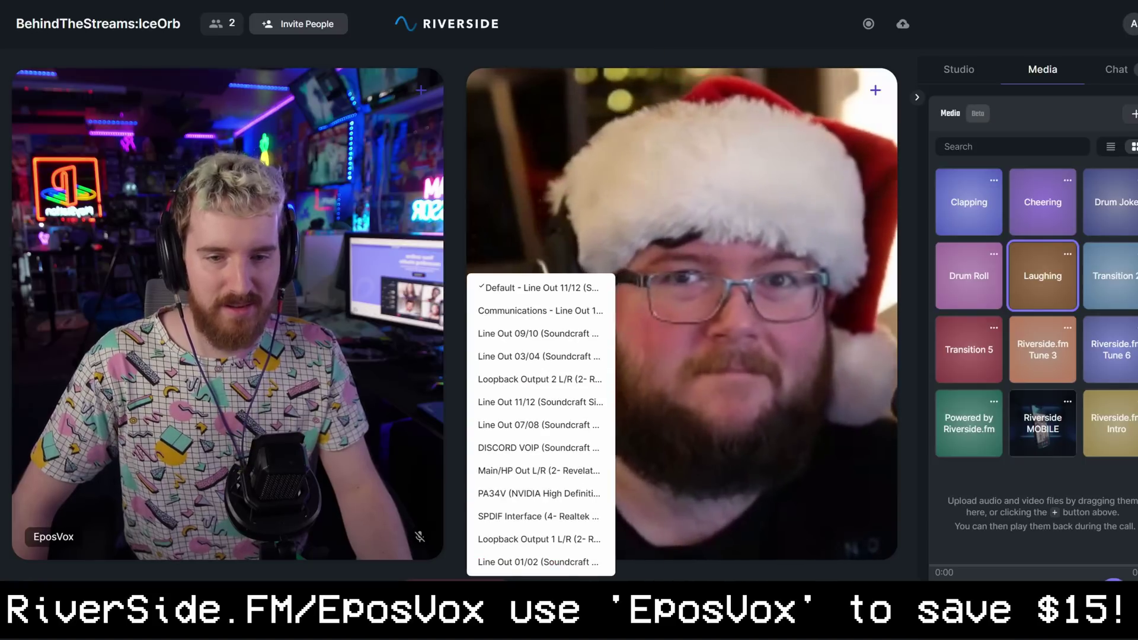
{"action": "key", "text": "Escape"}
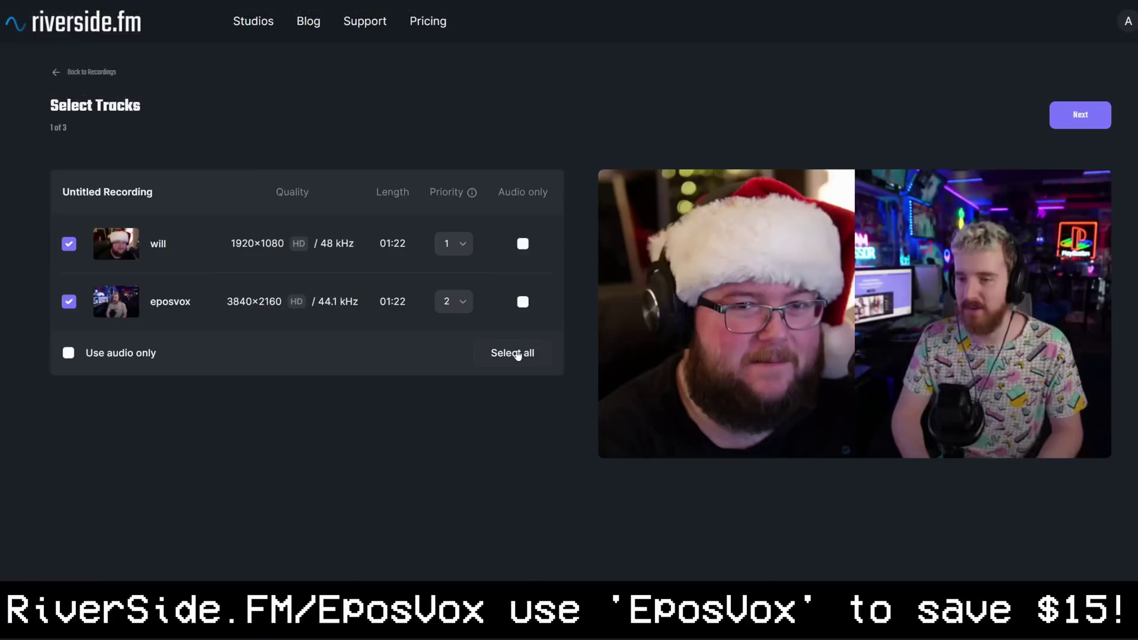
{"action": "left_click", "coordinate": [1094, 124]}
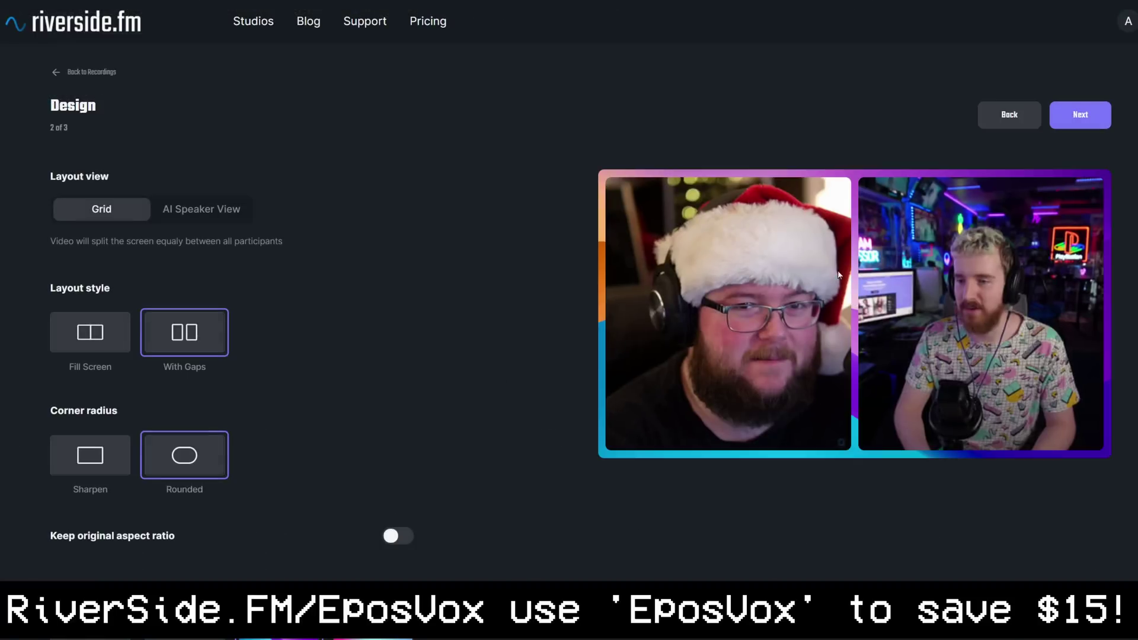
Choose the With Gaps grid layout and the pink-to-cyan gradient background
{"action": "left_click", "coordinate": [98, 348]}
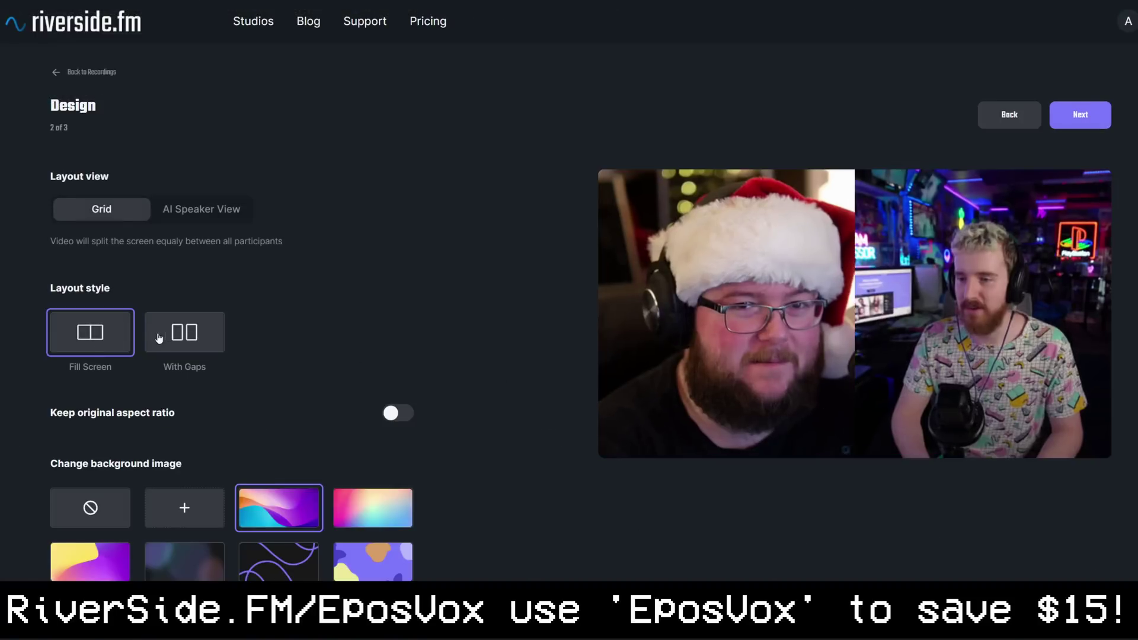
{"action": "left_click", "coordinate": [184, 334]}
{"action": "scroll", "coordinate": [335, 500], "scroll_direction": "down", "scroll_amount": 1}
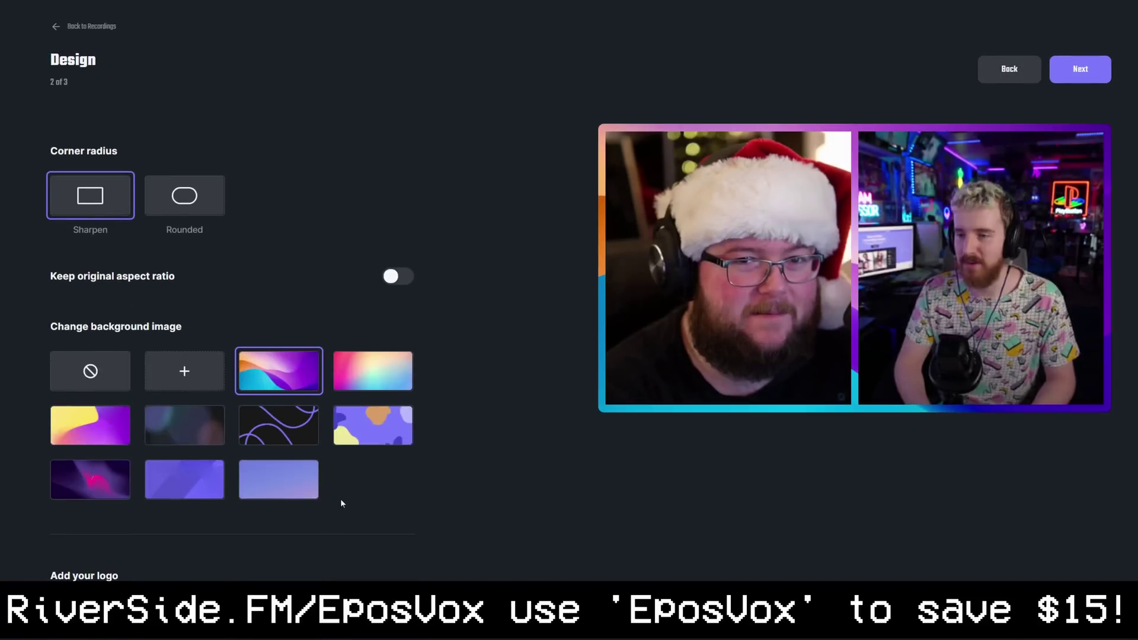
{"action": "left_click", "coordinate": [387, 377]}
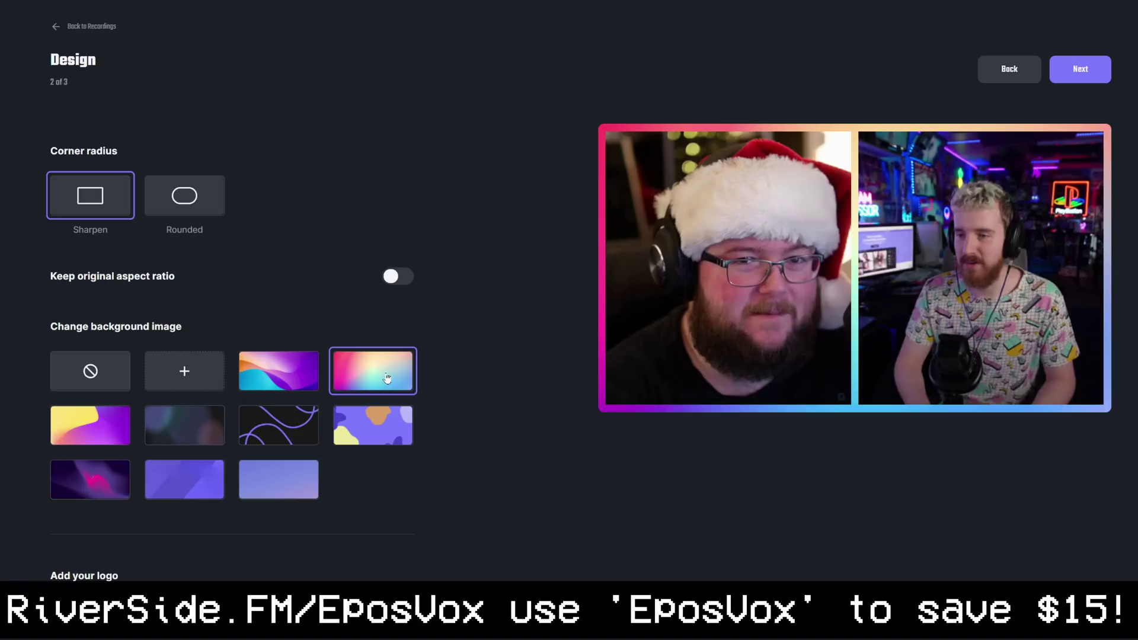
Try the lavender and purple-blue backgrounds, then settle on the pink-to-cyan gradient
{"action": "left_click", "coordinate": [134, 437]}
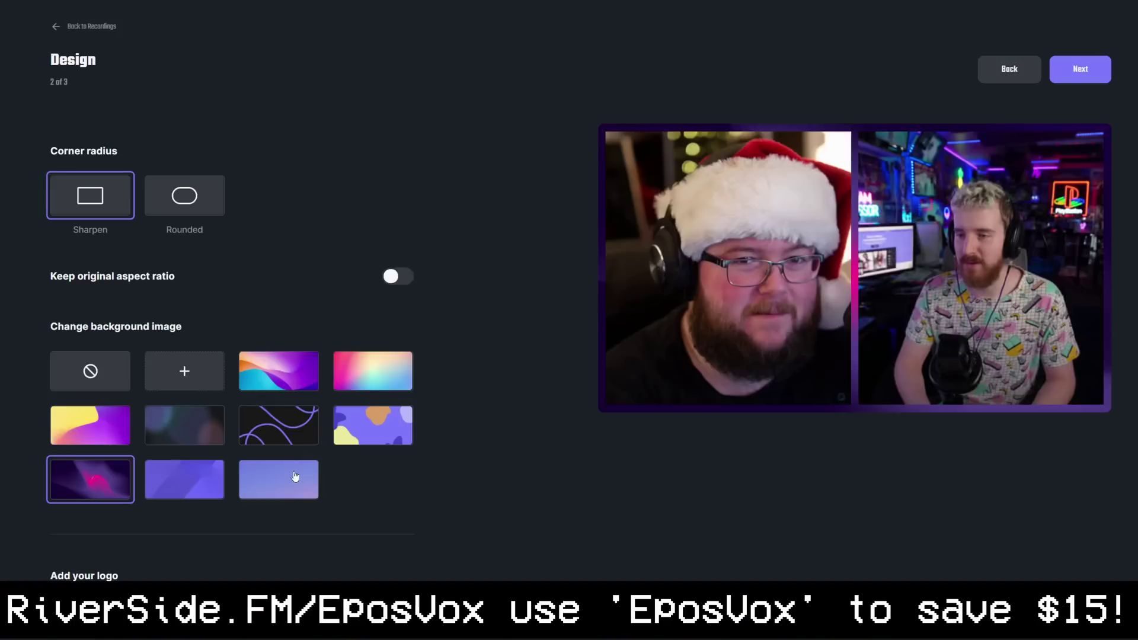
{"action": "left_click", "coordinate": [294, 476]}
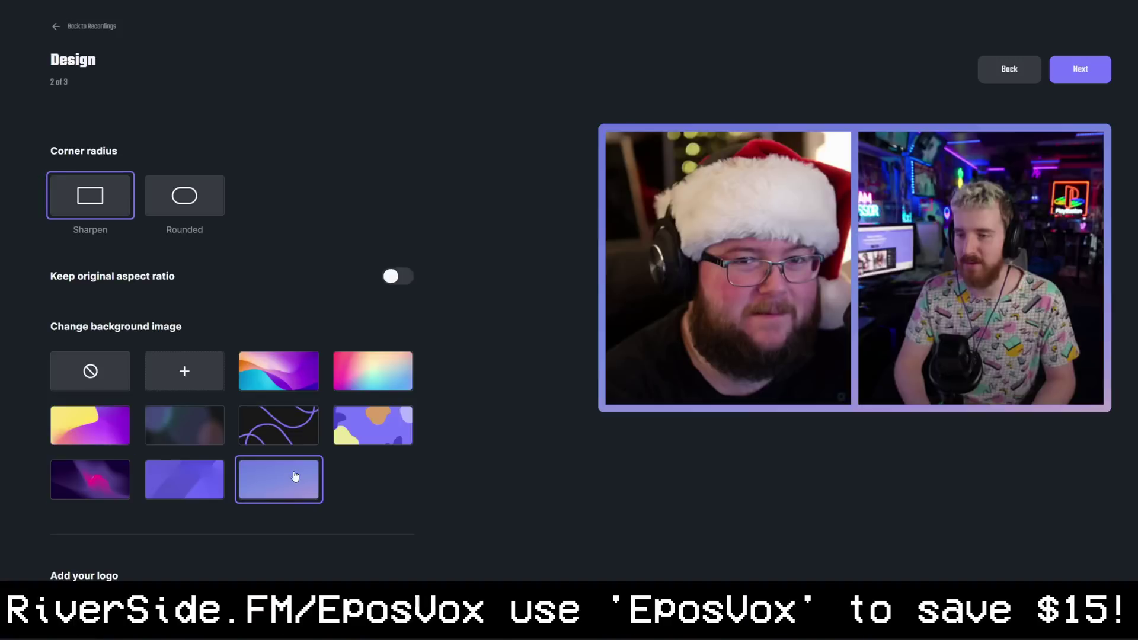
{"action": "left_click", "coordinate": [316, 372]}
{"action": "left_click", "coordinate": [377, 373]}
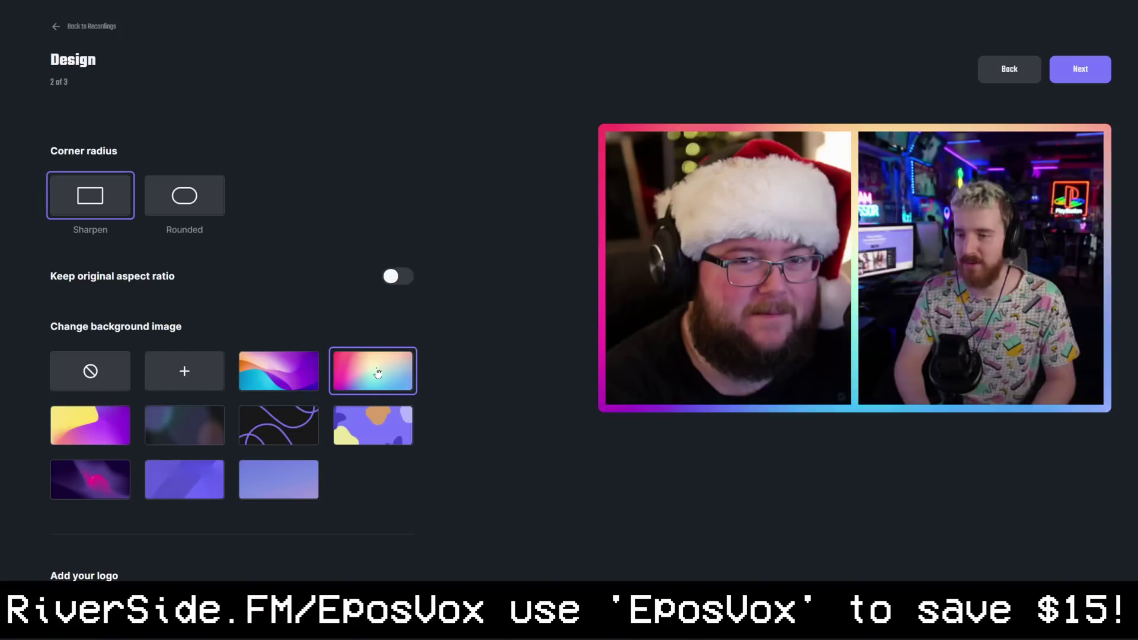
Upload the GE - Epos Logo Render image from Stream Graphics as the logo
{"action": "scroll", "coordinate": [324, 313], "scroll_direction": "down", "scroll_amount": 2}
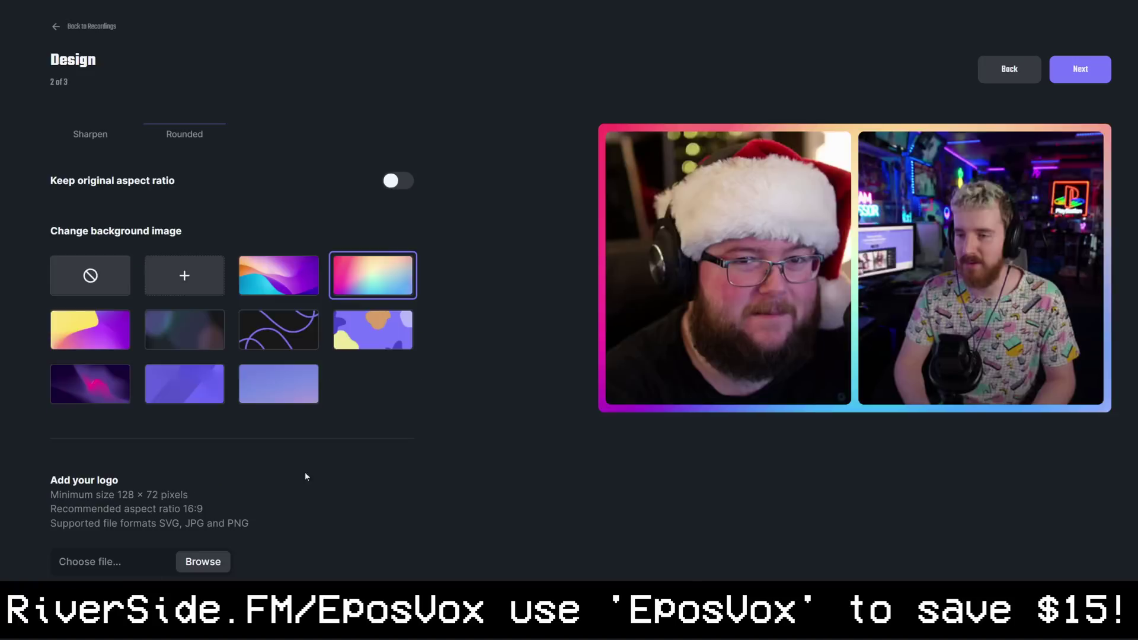
{"action": "left_click", "coordinate": [203, 561]}
{"action": "scroll", "coordinate": [89, 152], "scroll_direction": "up", "scroll_amount": 1}
{"action": "left_click", "coordinate": [59, 215]}
{"action": "left_click", "coordinate": [81, 202]}
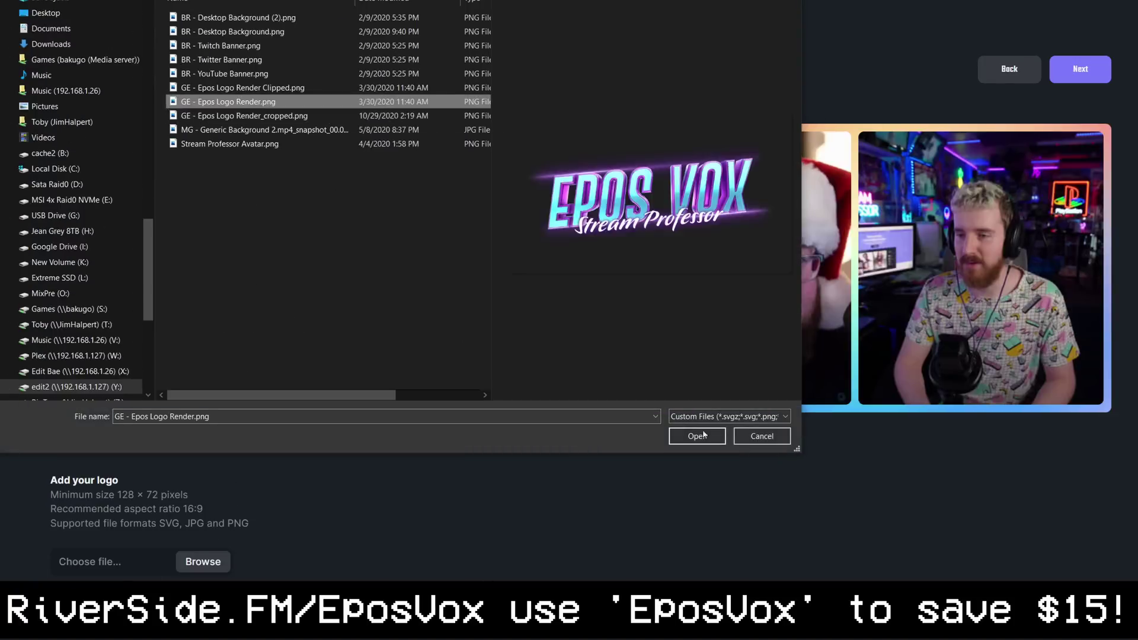
{"action": "left_click", "coordinate": [697, 435]}
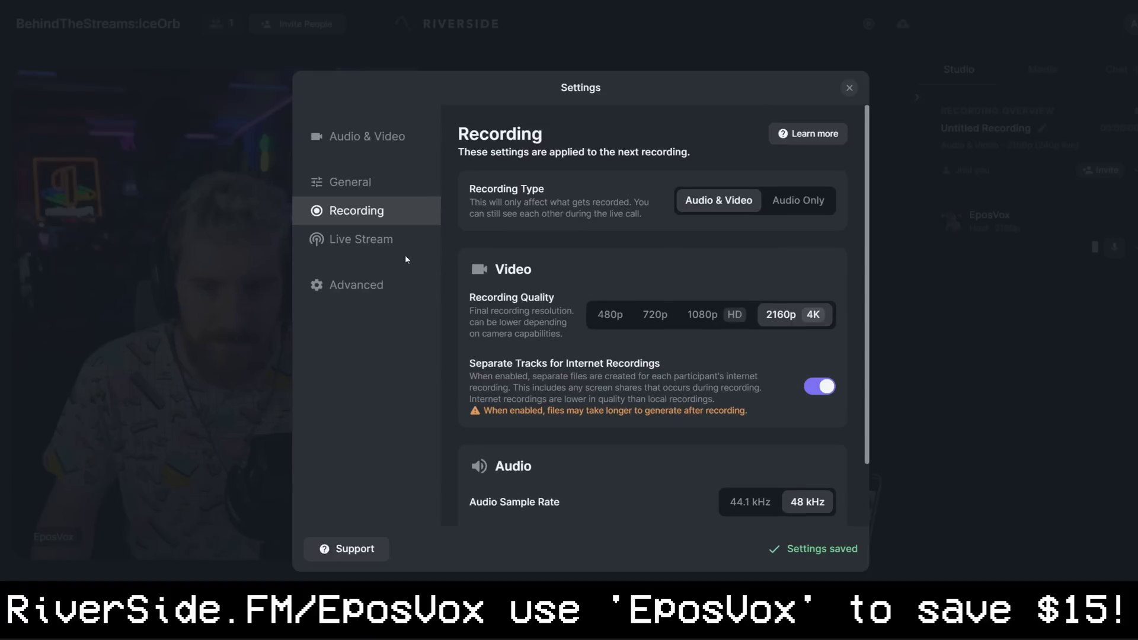
Show the Live Stream destination settings and scroll down to the custom RTMP service
{"action": "left_click", "coordinate": [385, 242]}
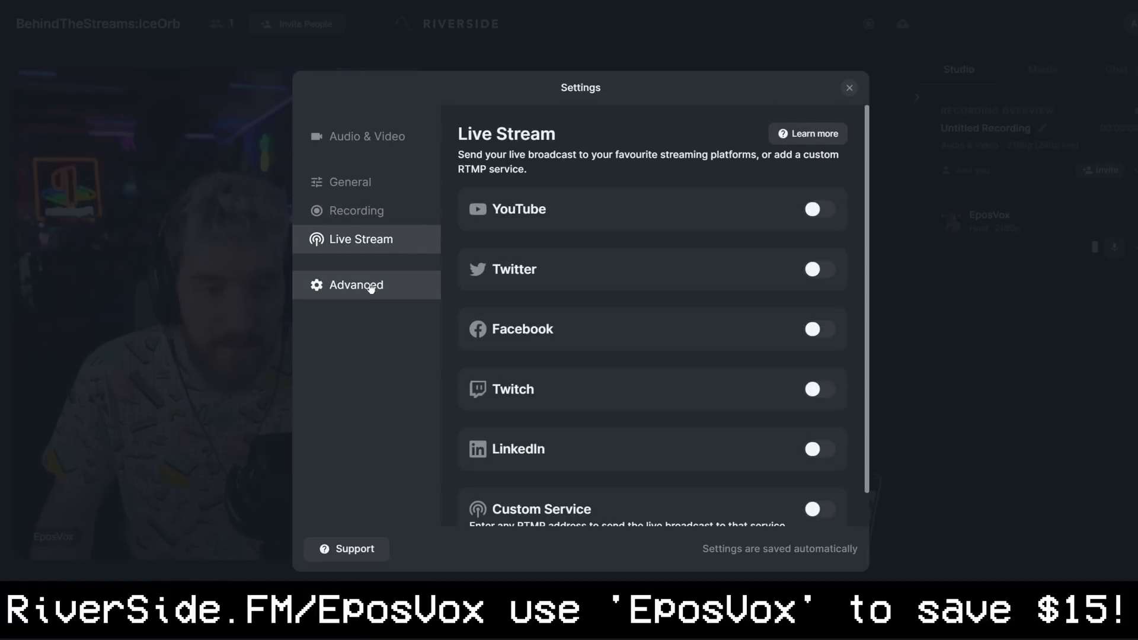
{"action": "scroll", "coordinate": [544, 309], "scroll_direction": "down", "scroll_amount": 1}
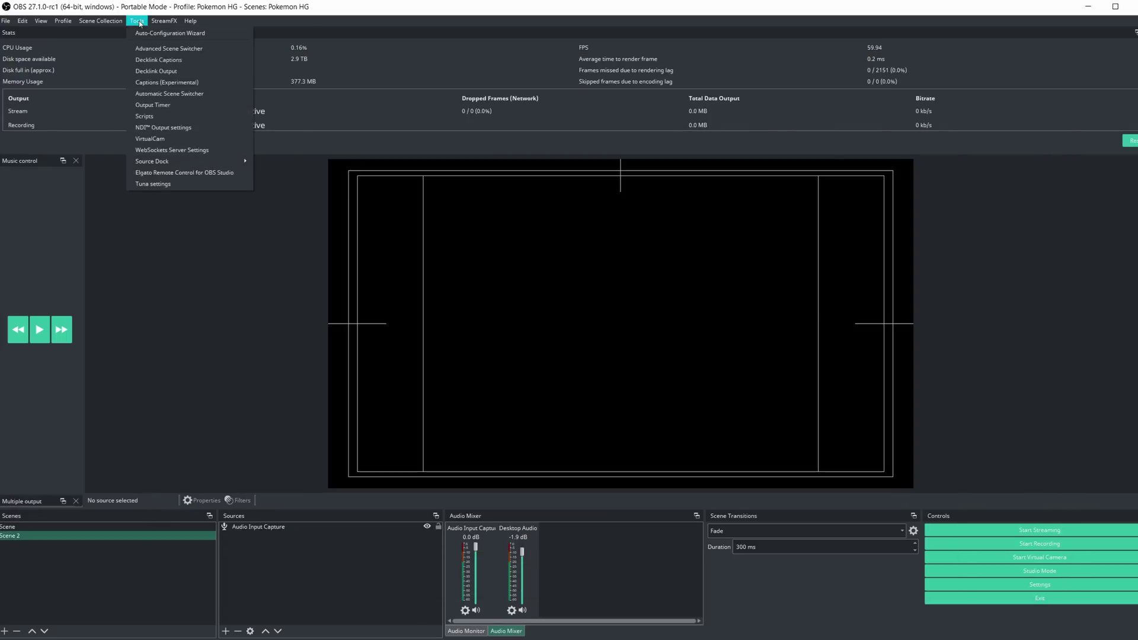
Load obspokemonhud.py from the cache2 (B:) drive and enlarge the Scripts window
{"action": "left_click", "coordinate": [169, 117]}
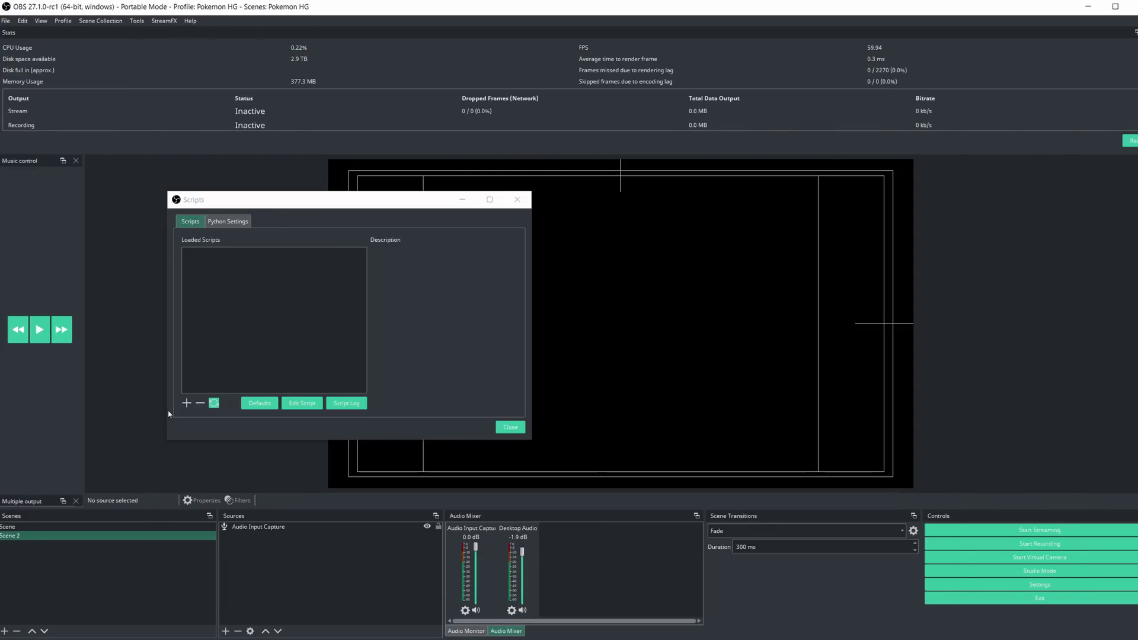
{"action": "left_click", "coordinate": [187, 403]}
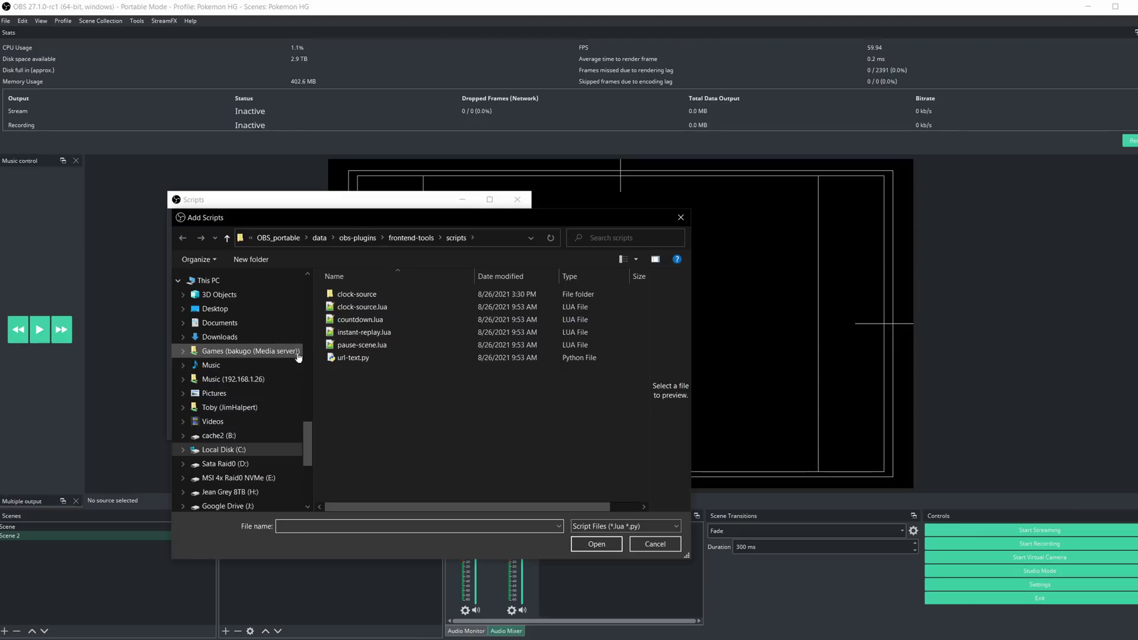
{"action": "left_click", "coordinate": [261, 443]}
{"action": "double_click", "coordinate": [383, 330]}
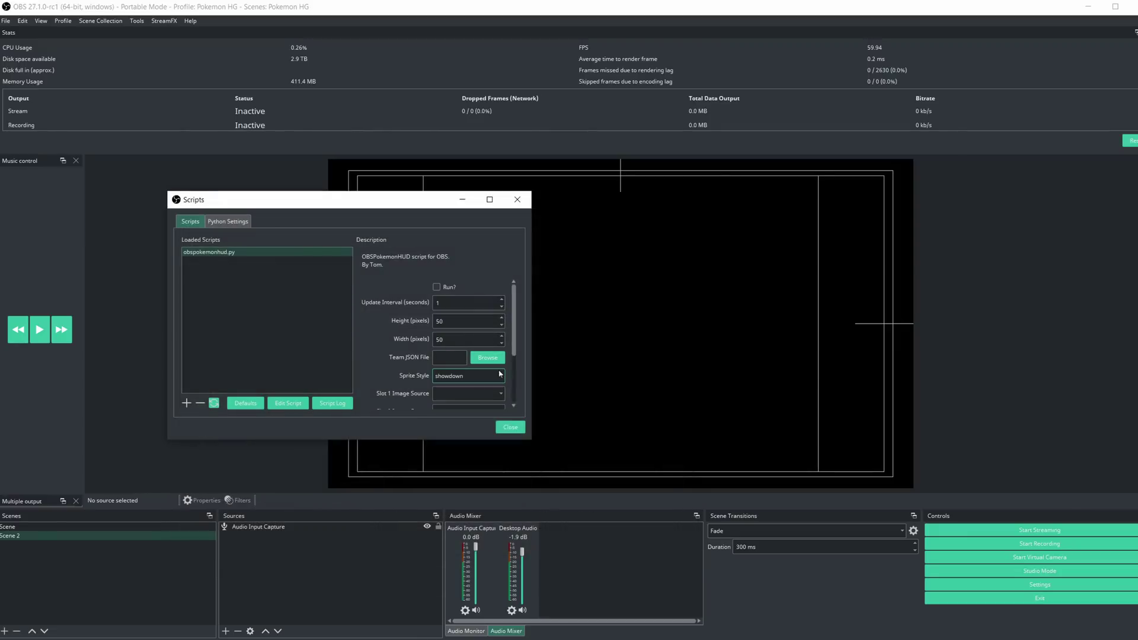
{"action": "left_click_drag", "start_coordinate": [528, 442], "coordinate": [605, 489]}
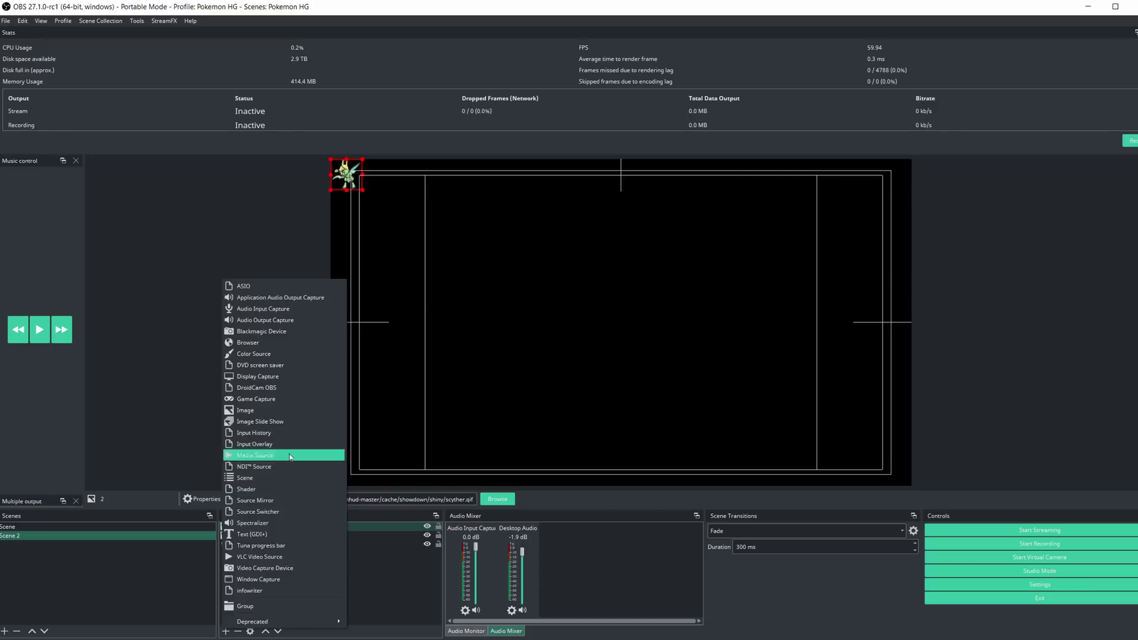
Create the first sprite source, set Slot 1 to source 1, and choose Slot 2's source
{"action": "left_click", "coordinate": [290, 455]}
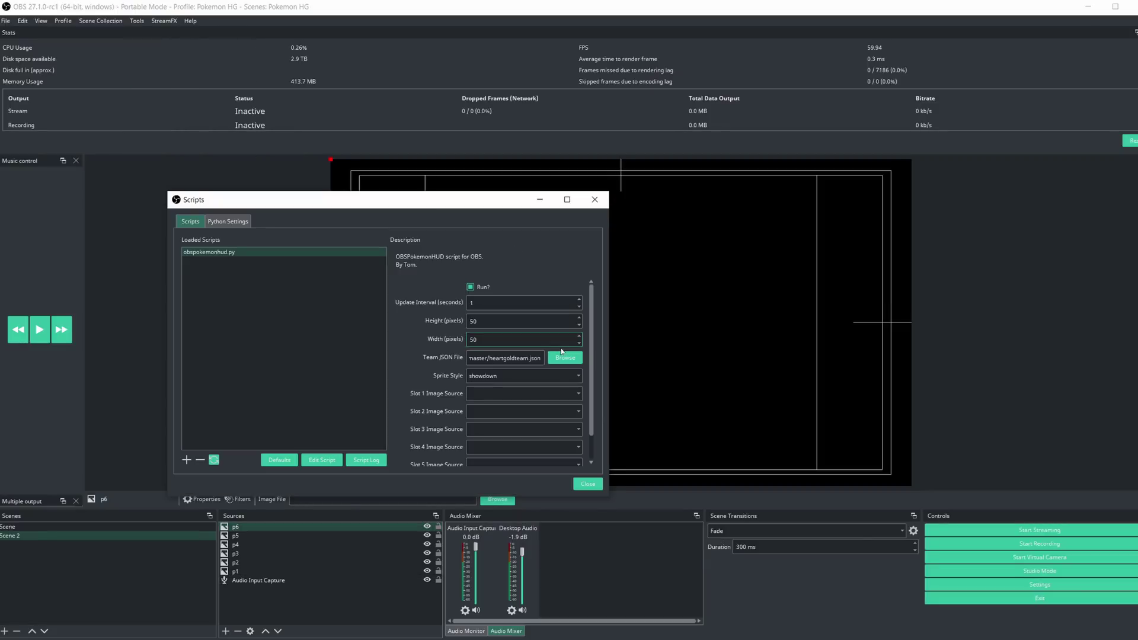
{"action": "scroll", "coordinate": [562, 351], "scroll_direction": "down", "scroll_amount": 1}
{"action": "left_click", "coordinate": [510, 364]}
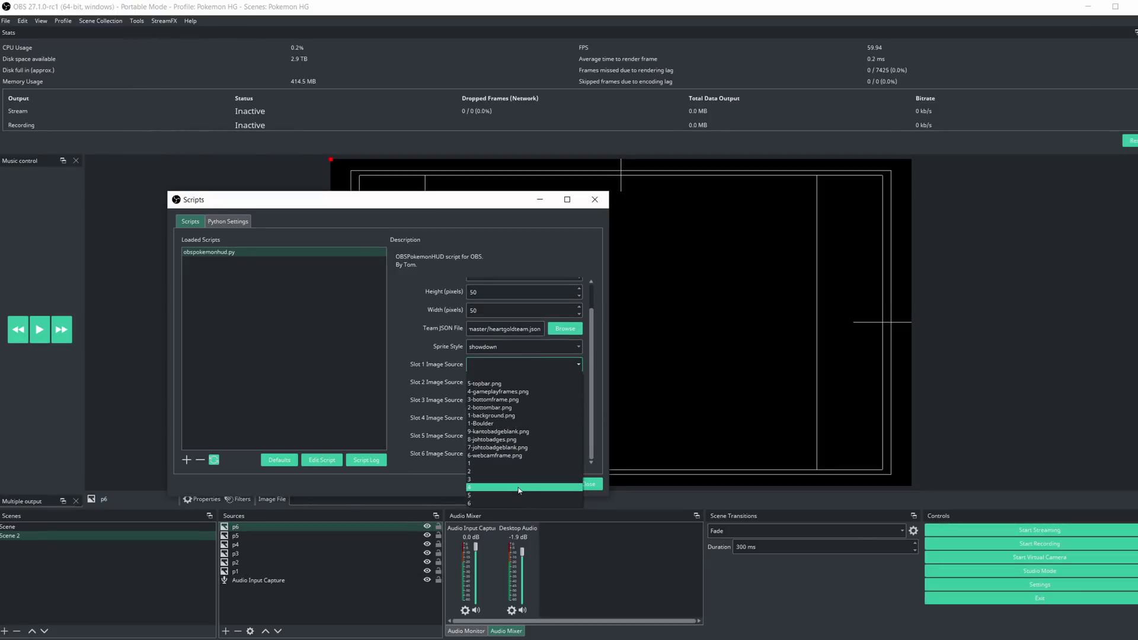
{"action": "left_click", "coordinate": [514, 465]}
{"action": "left_click", "coordinate": [531, 382]}
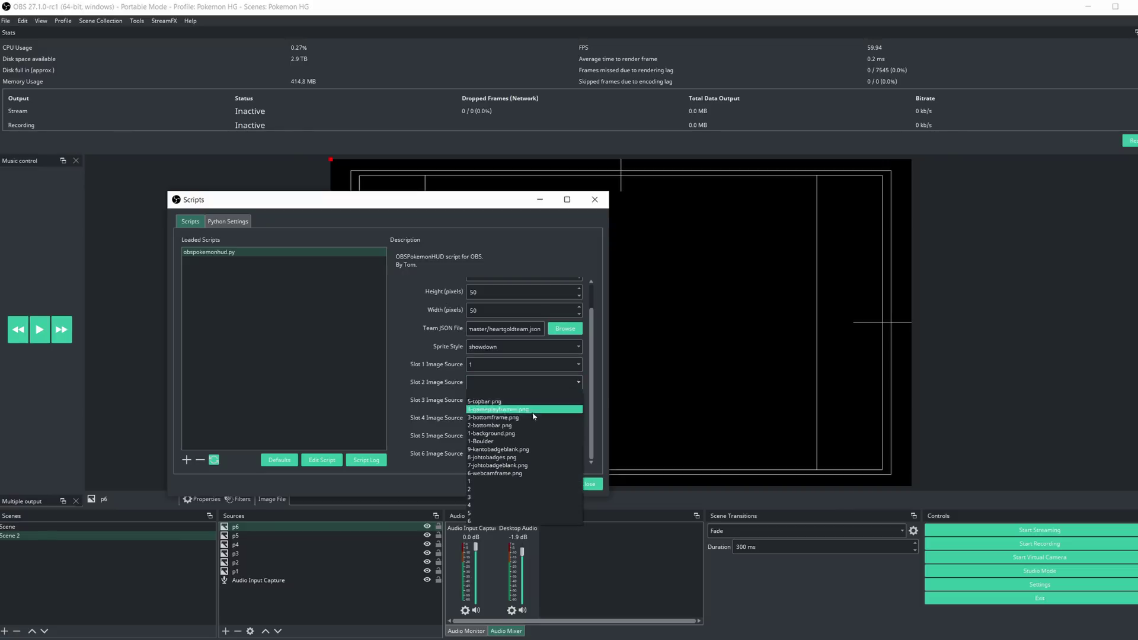
{"action": "left_click", "coordinate": [503, 483]}
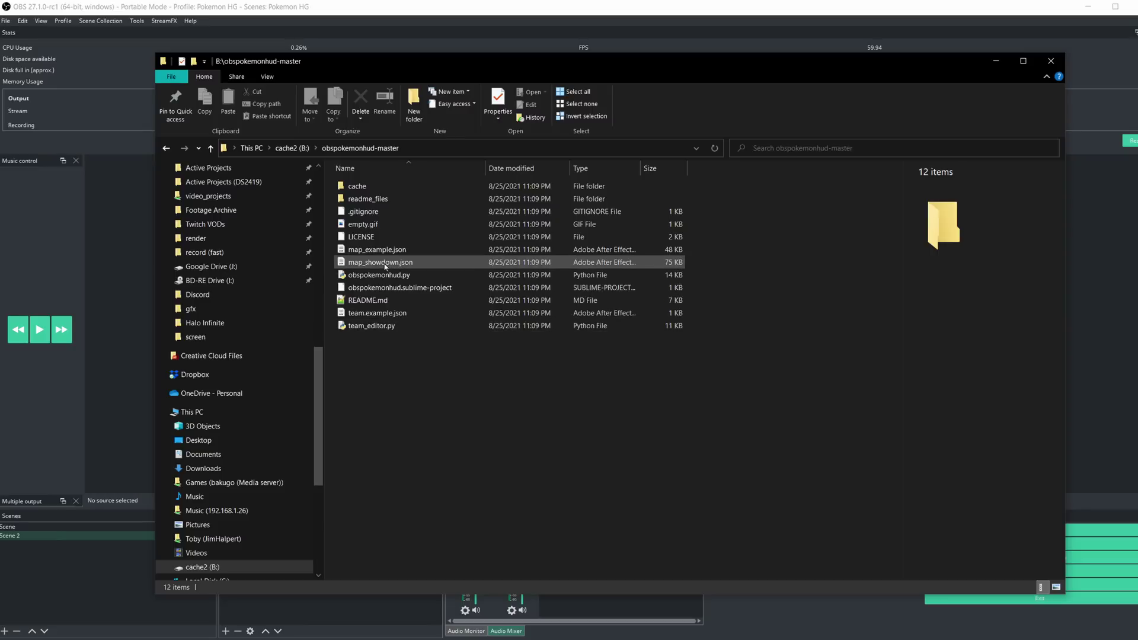
Duplicate team.example.json as heartgoldteam.json, then close the folder window
{"action": "left_click", "coordinate": [385, 313]}
{"action": "left_click", "coordinate": [400, 362]}
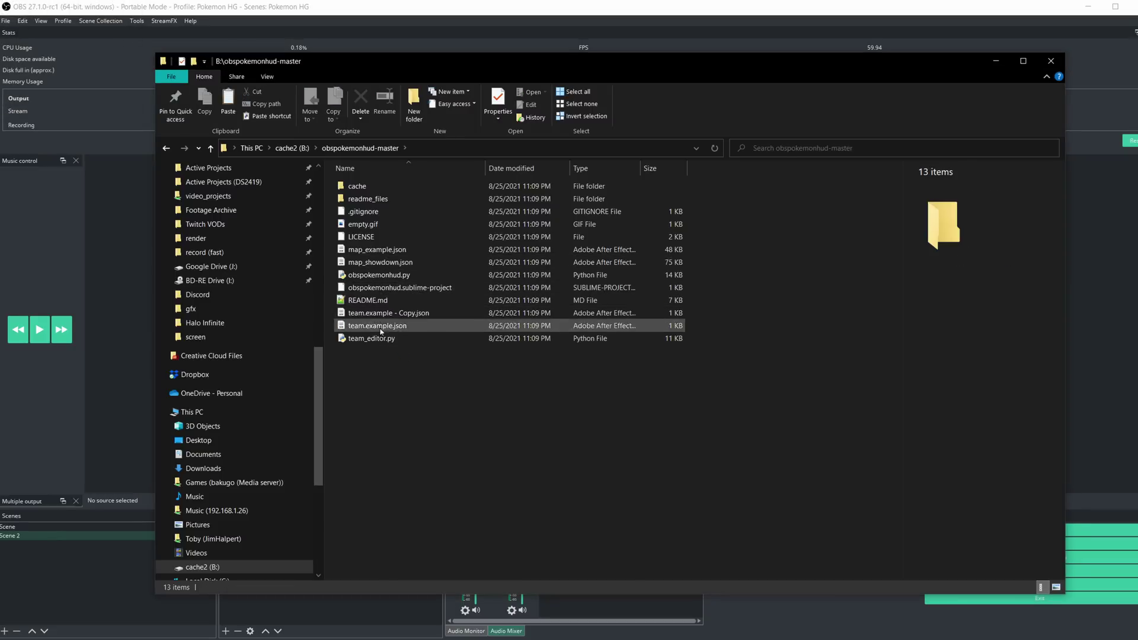
{"action": "left_click", "coordinate": [383, 316]}
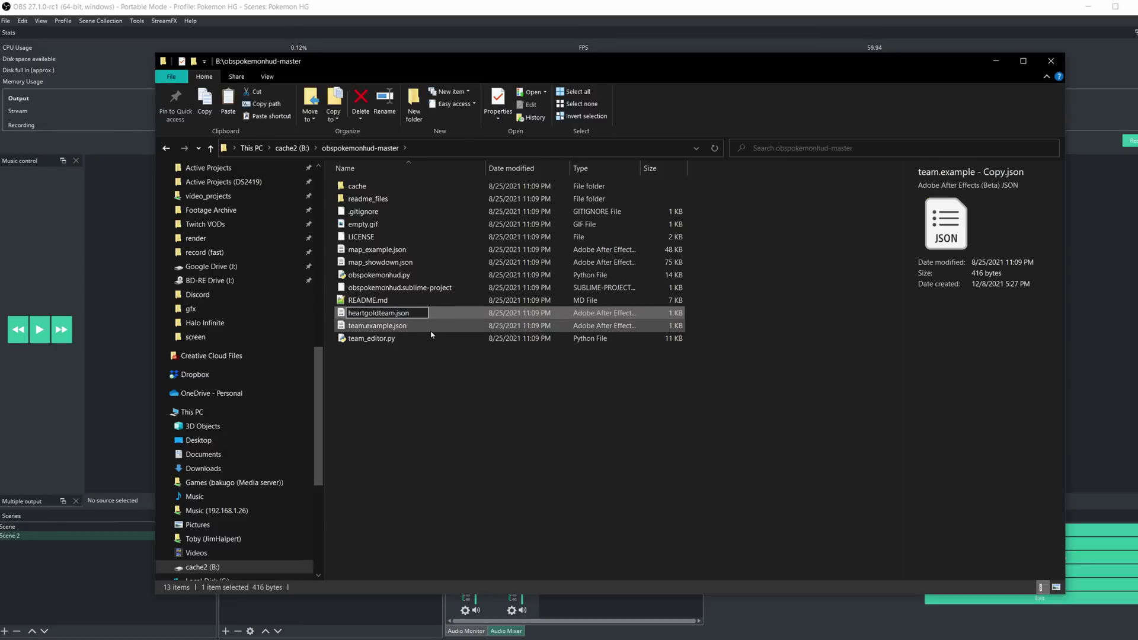
{"action": "key", "text": "Return"}
{"action": "key", "text": "alt+F4"}
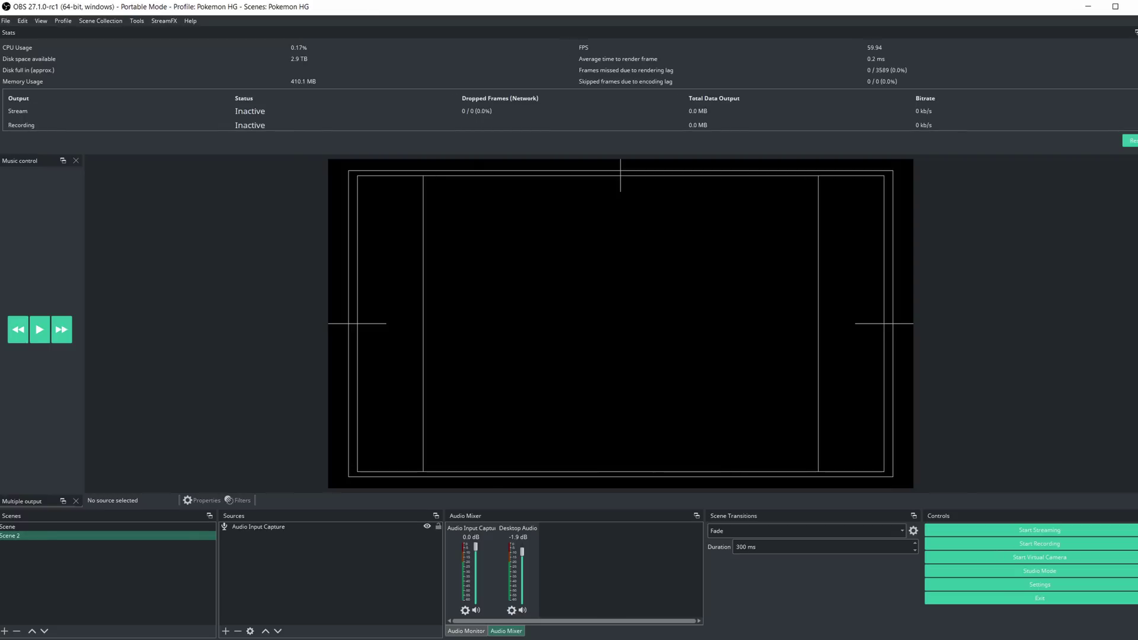
Use heartgoldteam.json as the team file and add team_editor.py from obspokemonhud-master
{"action": "left_click", "coordinate": [565, 357]}
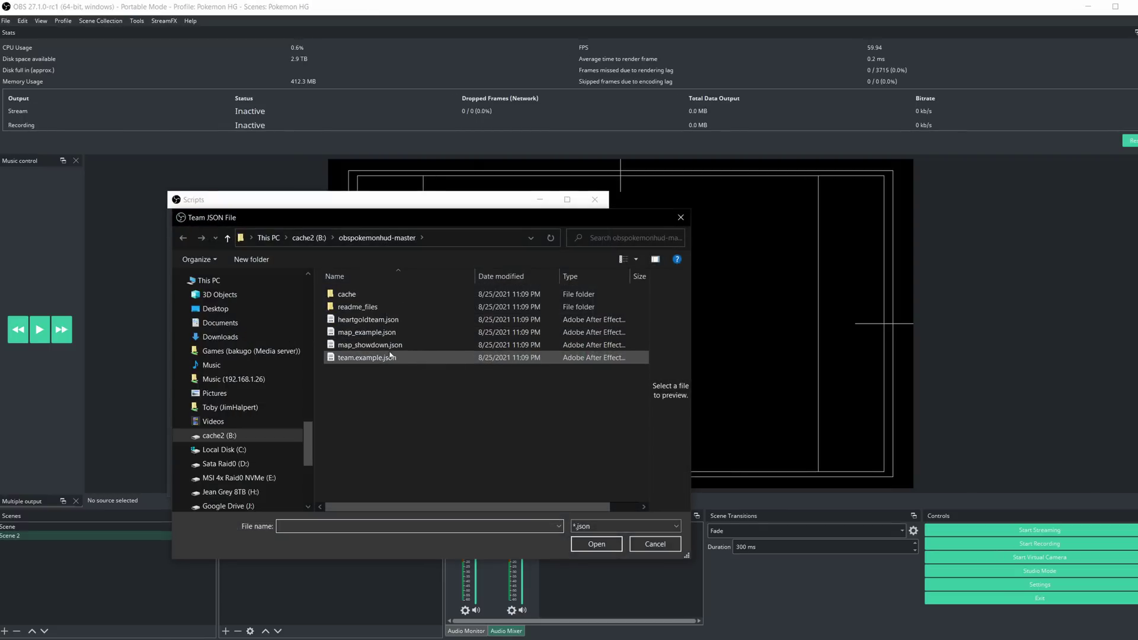
{"action": "double_click", "coordinate": [389, 322]}
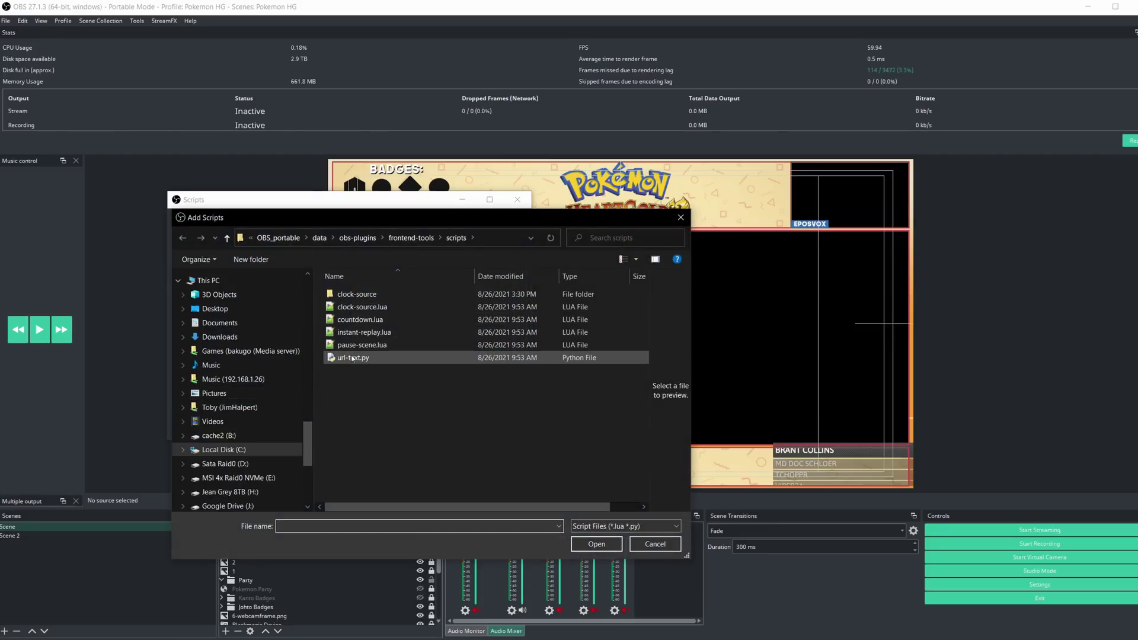
{"action": "left_click", "coordinate": [266, 433]}
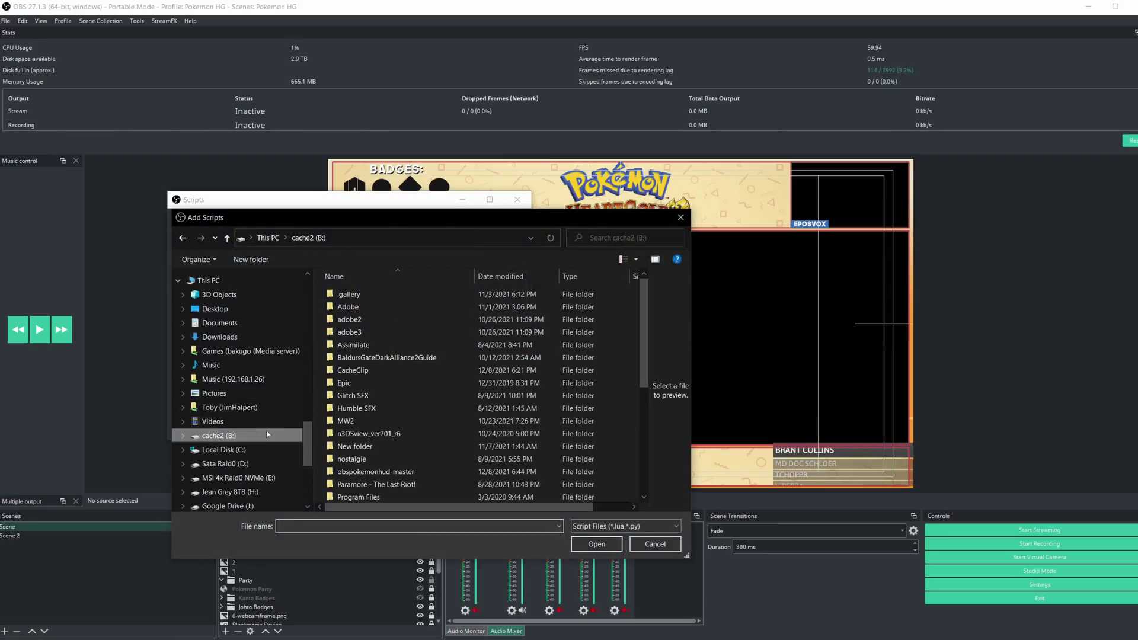
{"action": "double_click", "coordinate": [375, 472]}
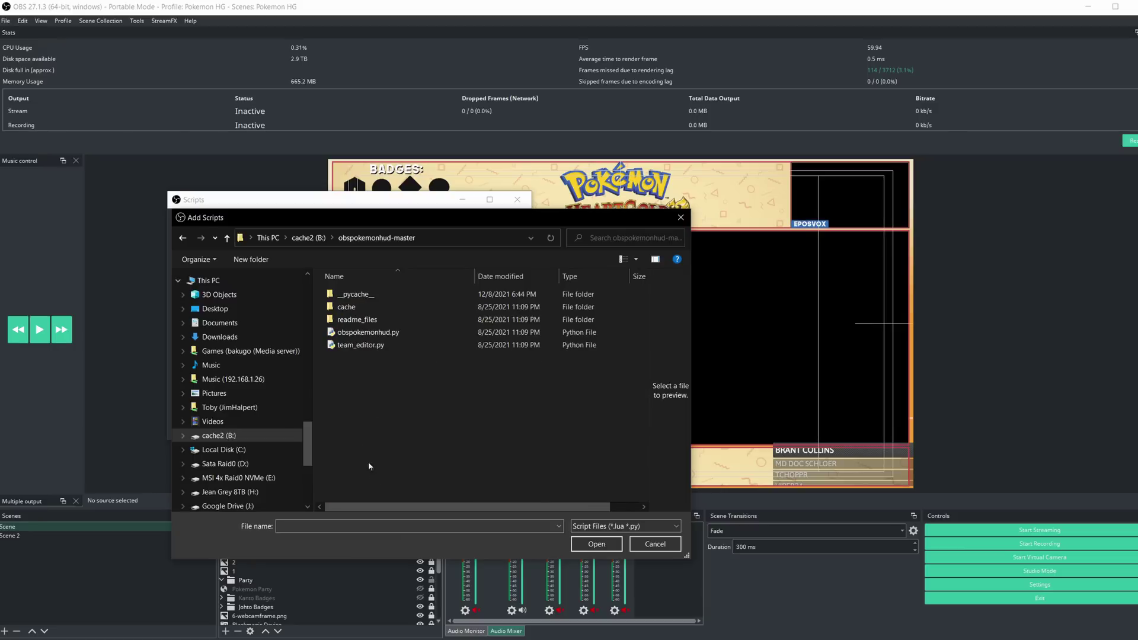
{"action": "double_click", "coordinate": [368, 345]}
Point team_editor at heartgoldteam.json and enter Dex 452, 234, 6, 368, 231, 67, members 2 and 5 shiny
{"action": "left_click", "coordinate": [487, 290]}
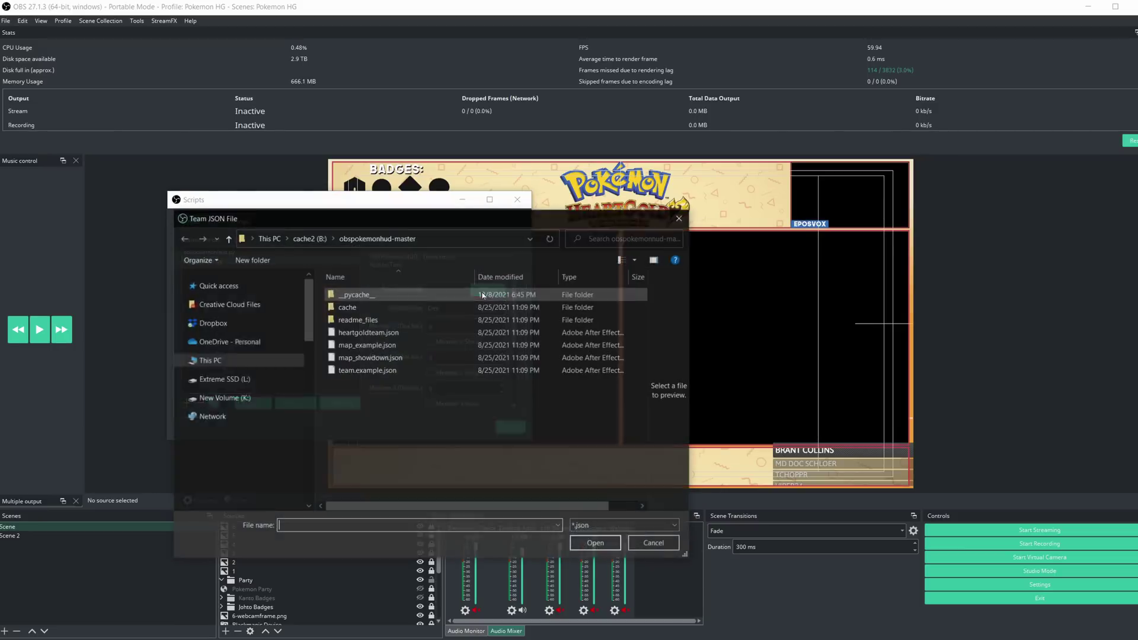
{"action": "double_click", "coordinate": [368, 331]}
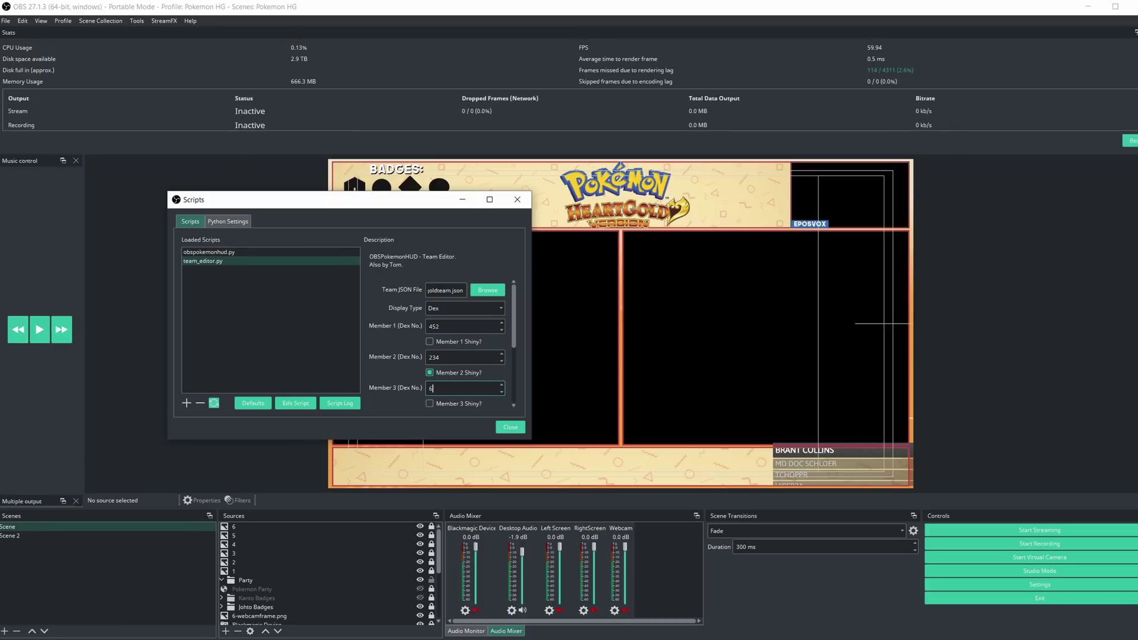
{"action": "scroll", "coordinate": [515, 336], "scroll_direction": "down", "scroll_amount": 5}
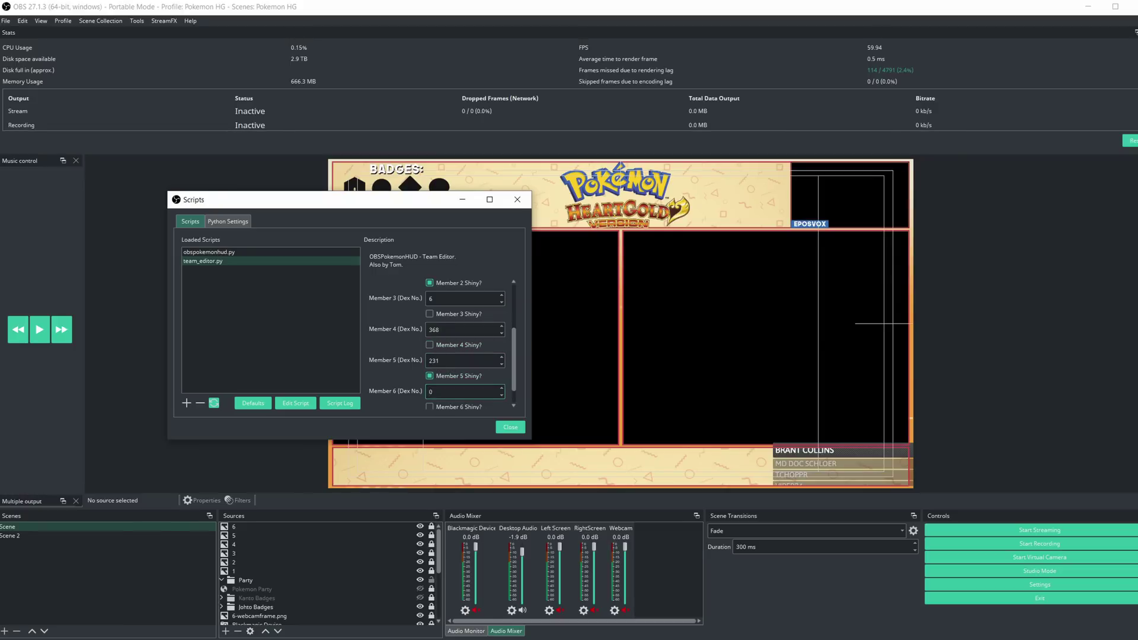
{"action": "left_click_drag", "start_coordinate": [515, 379], "coordinate": [513, 399]}
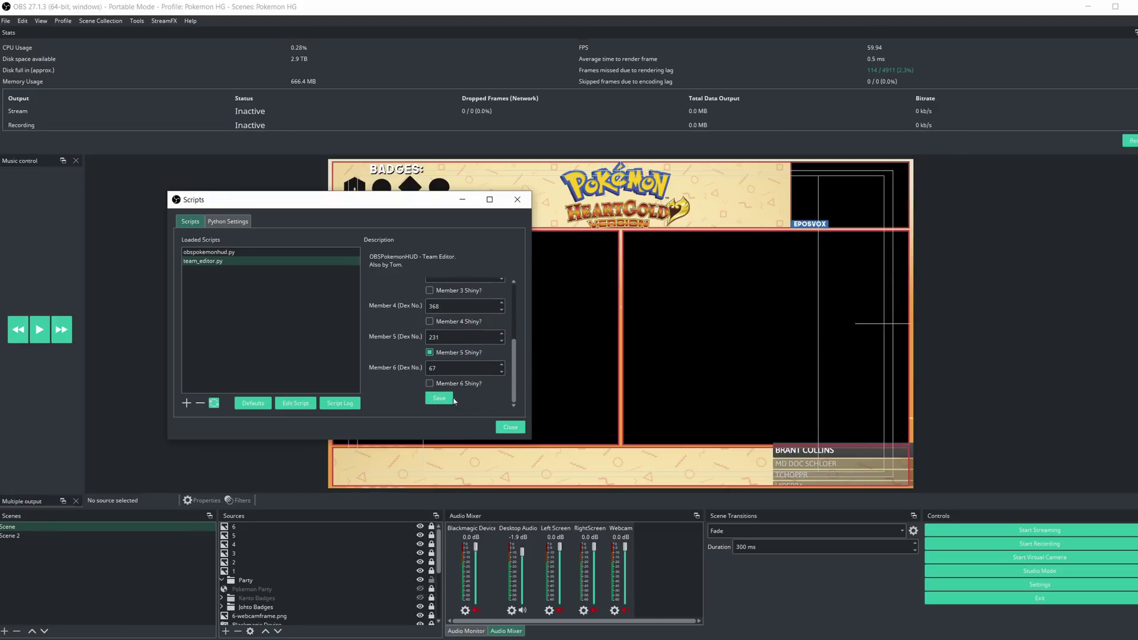
{"action": "scroll", "coordinate": [396, 387], "scroll_direction": "up", "scroll_amount": 5}
Save the six-member party, then reset the transform of sprite sources 2–6
{"action": "key", "text": "Escape"}
{"action": "left_click", "coordinate": [364, 474]}
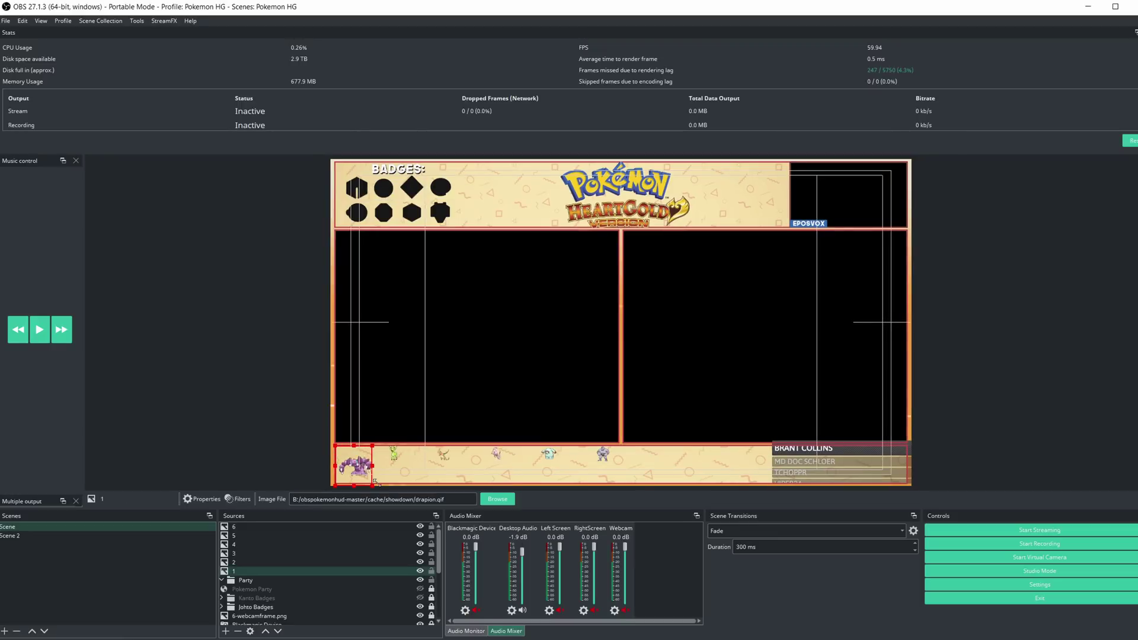
{"action": "right_click", "coordinate": [288, 563]}
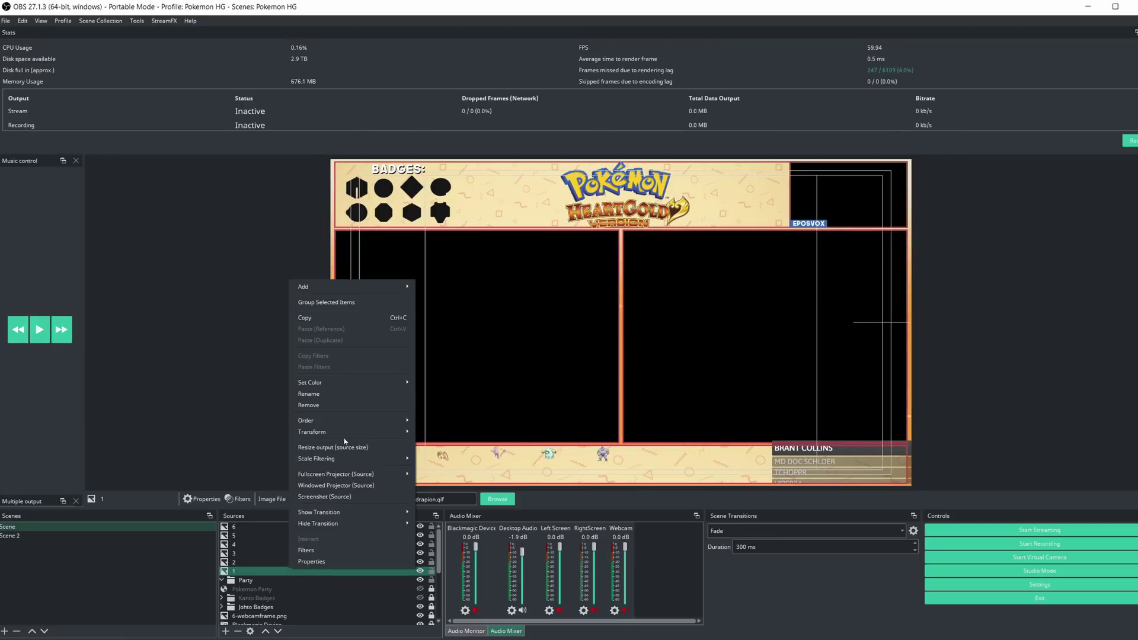
{"action": "left_click", "coordinate": [261, 526], "text": "shift"}
{"action": "right_click", "coordinate": [261, 525]}
{"action": "mouse_move", "coordinate": [356, 389]}
{"action": "left_click", "coordinate": [420, 423]}
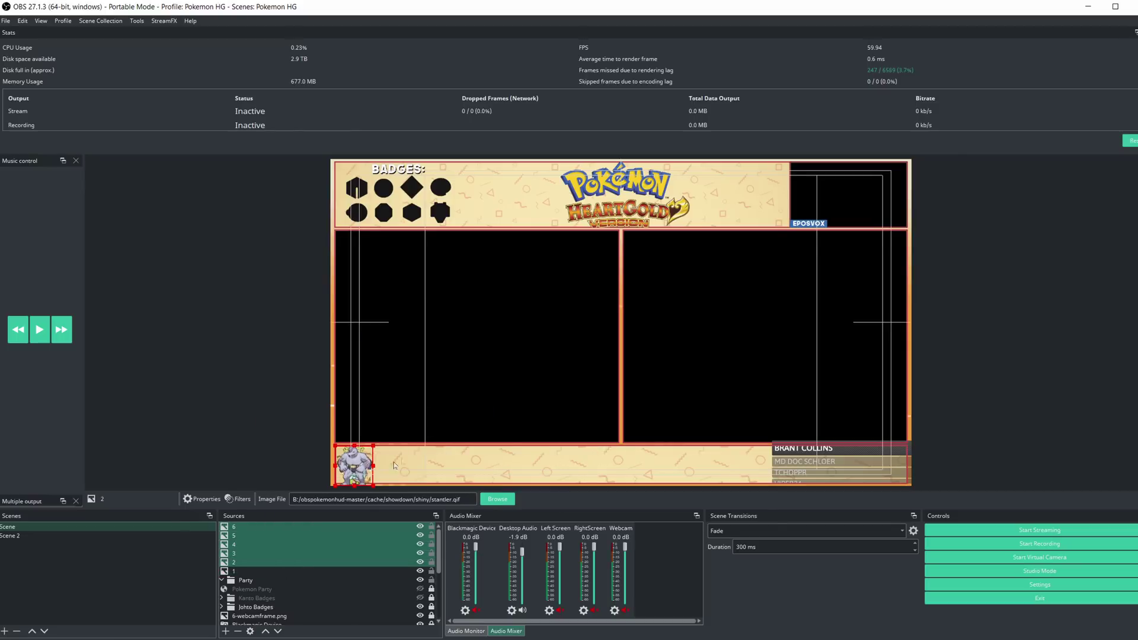
{"action": "left_click", "coordinate": [361, 460]}
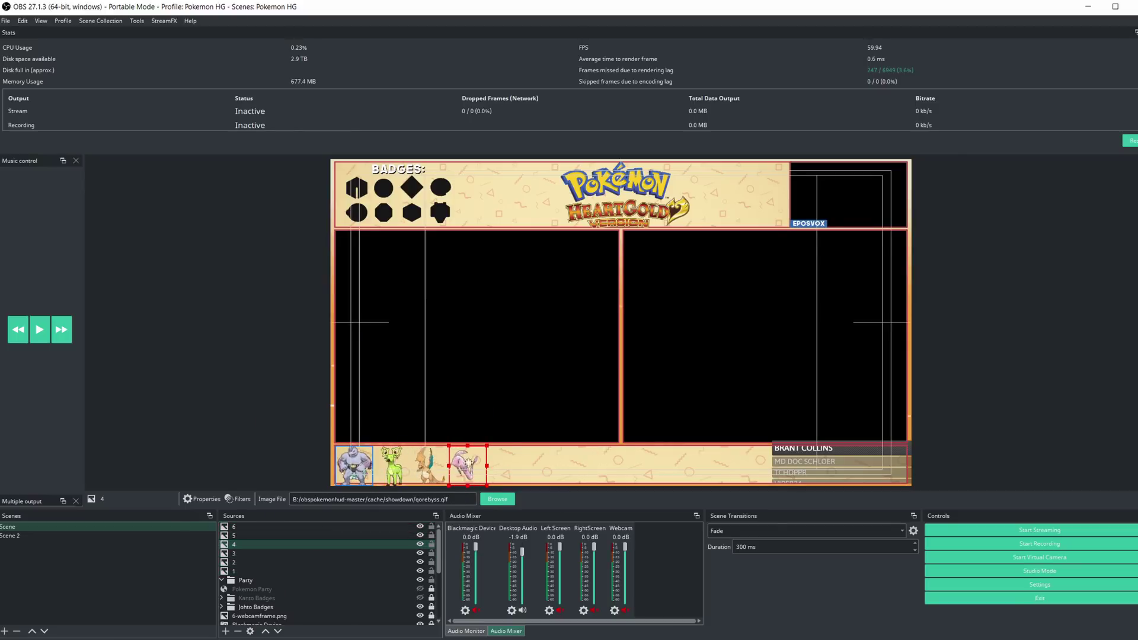
Move all six sprite sources into the Party group and expand the Johto Badges group
{"action": "left_click", "coordinate": [248, 570], "text": "shift"}
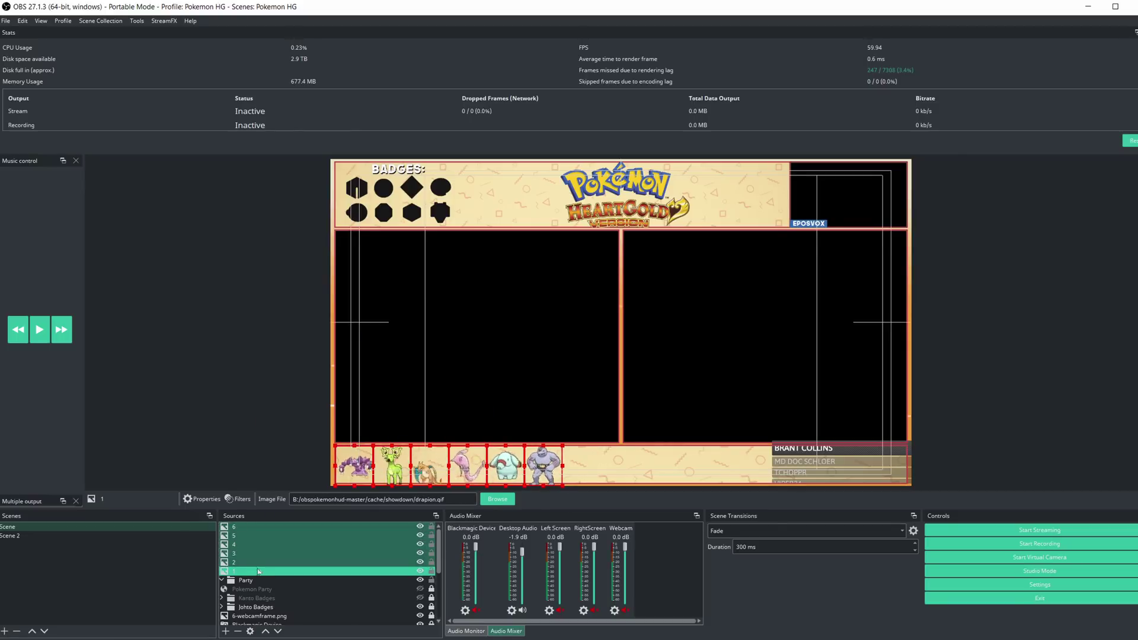
{"action": "left_click_drag", "start_coordinate": [249, 571], "coordinate": [249, 581]}
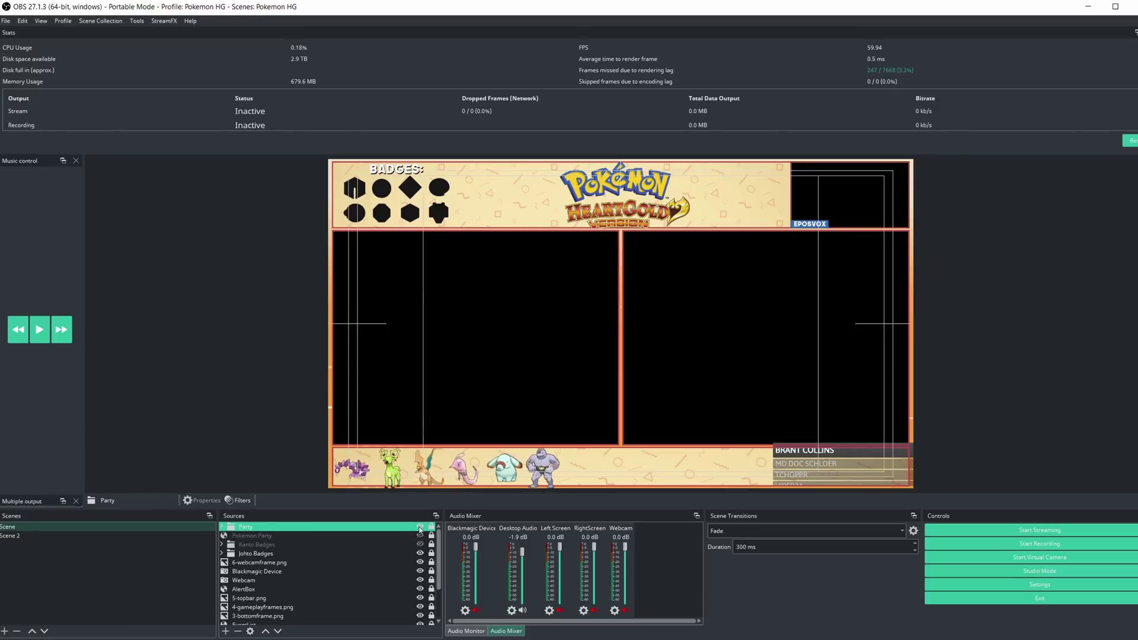
{"action": "double_click", "coordinate": [406, 552]}
{"action": "scroll", "coordinate": [356, 563], "scroll_direction": "down", "scroll_amount": 1}
{"action": "left_click", "coordinate": [311, 571]}
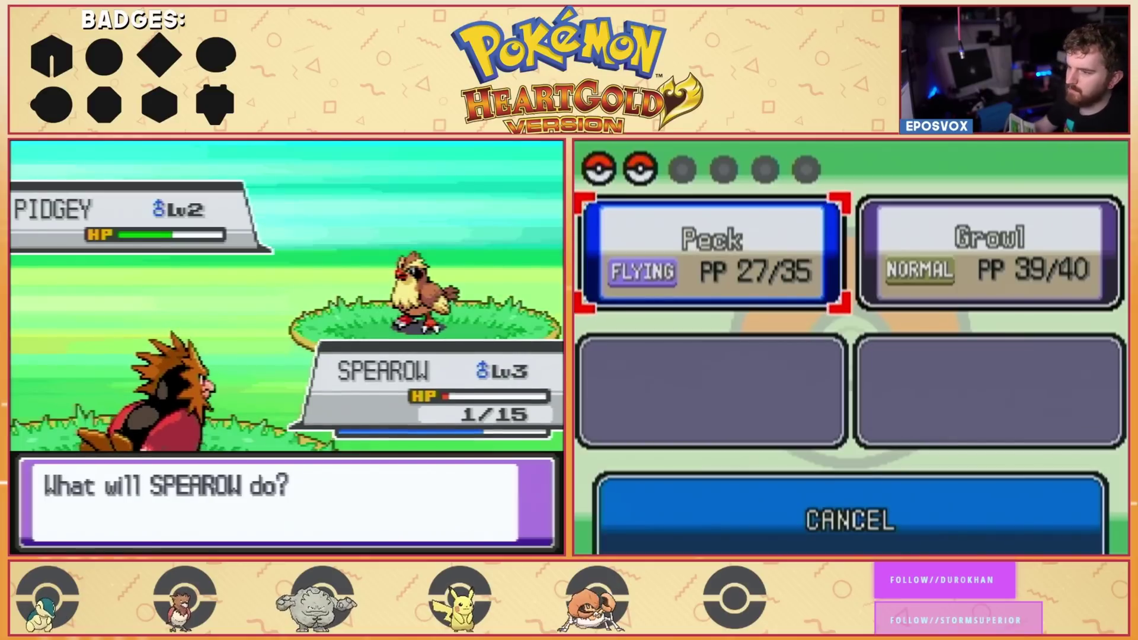
Navigate the in-game battle menu while the live layout runs
{"action": "key", "text": "Down"}
{"action": "key", "text": "Down"}
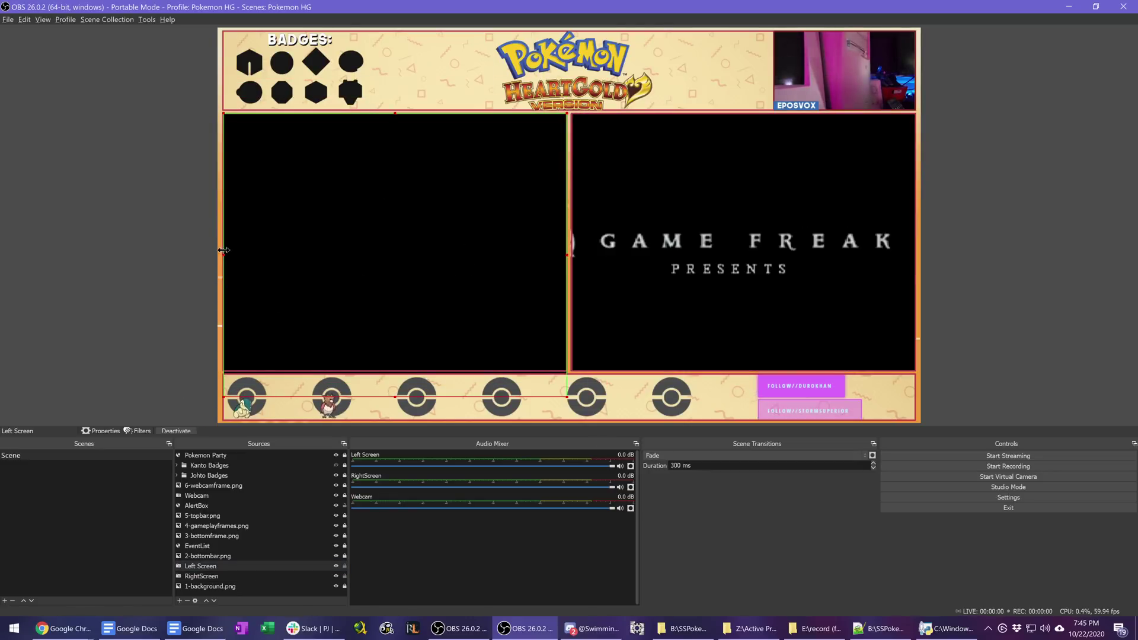
Pull the left screen's bottom edge up to its frame and check the RightScreen source's options
{"action": "left_click_drag", "start_coordinate": [395, 396], "coordinate": [397, 378]}
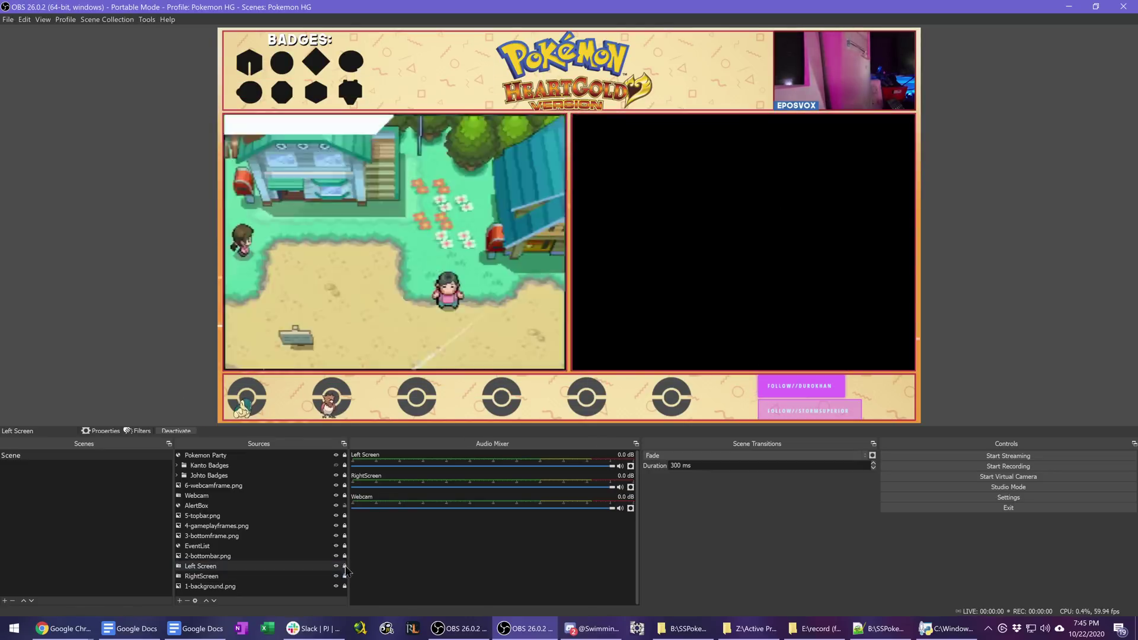
{"action": "right_click", "coordinate": [201, 576]}
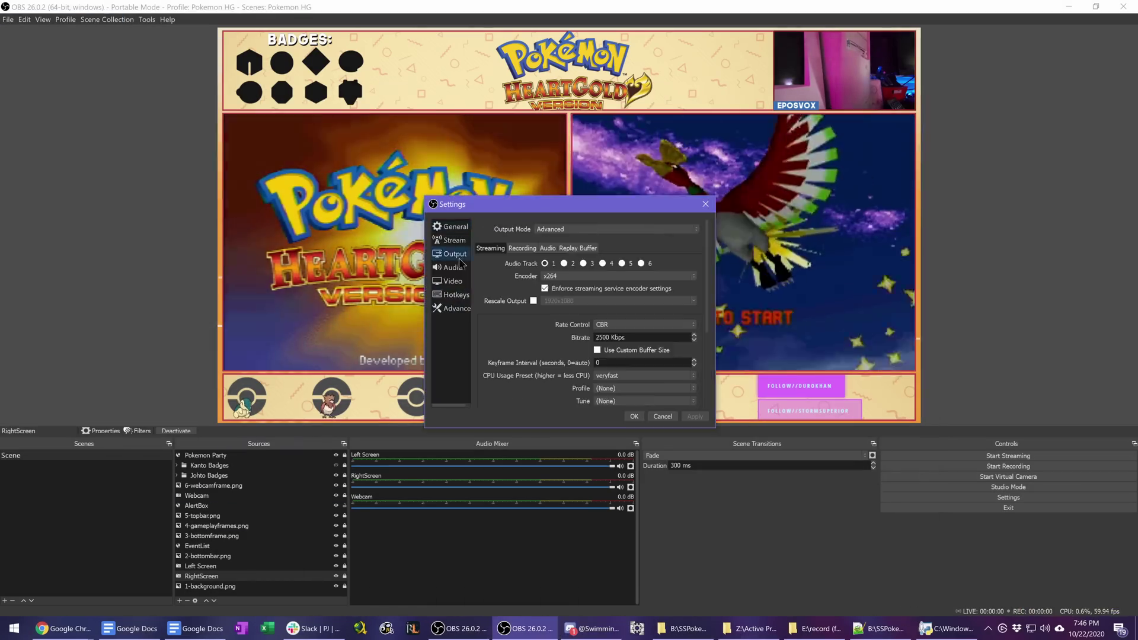
{"action": "key", "text": "Escape"}
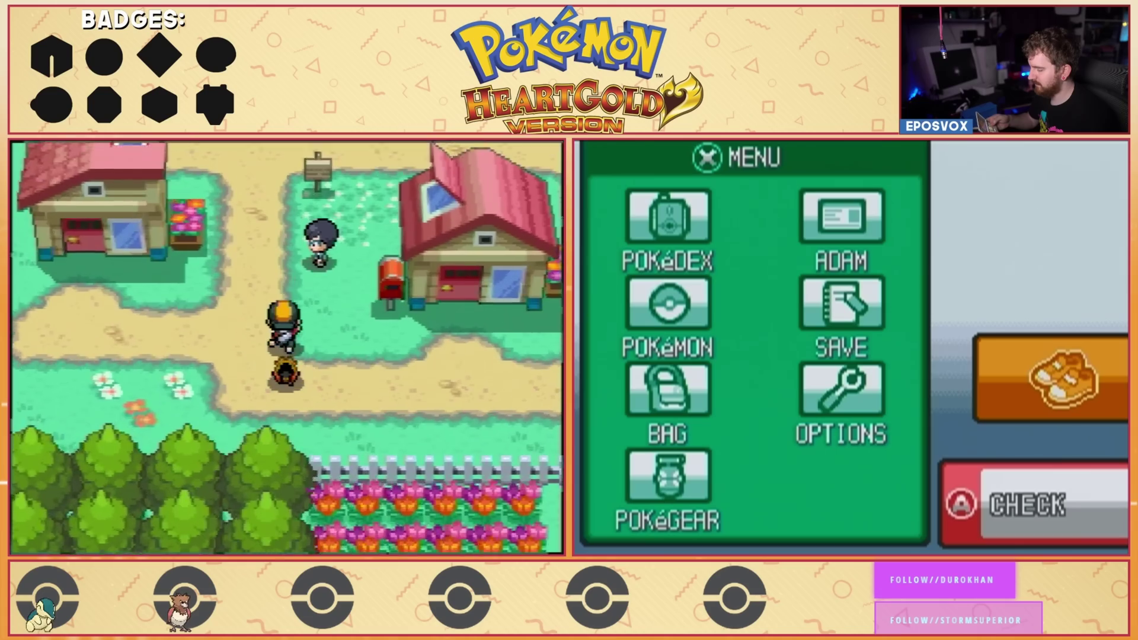